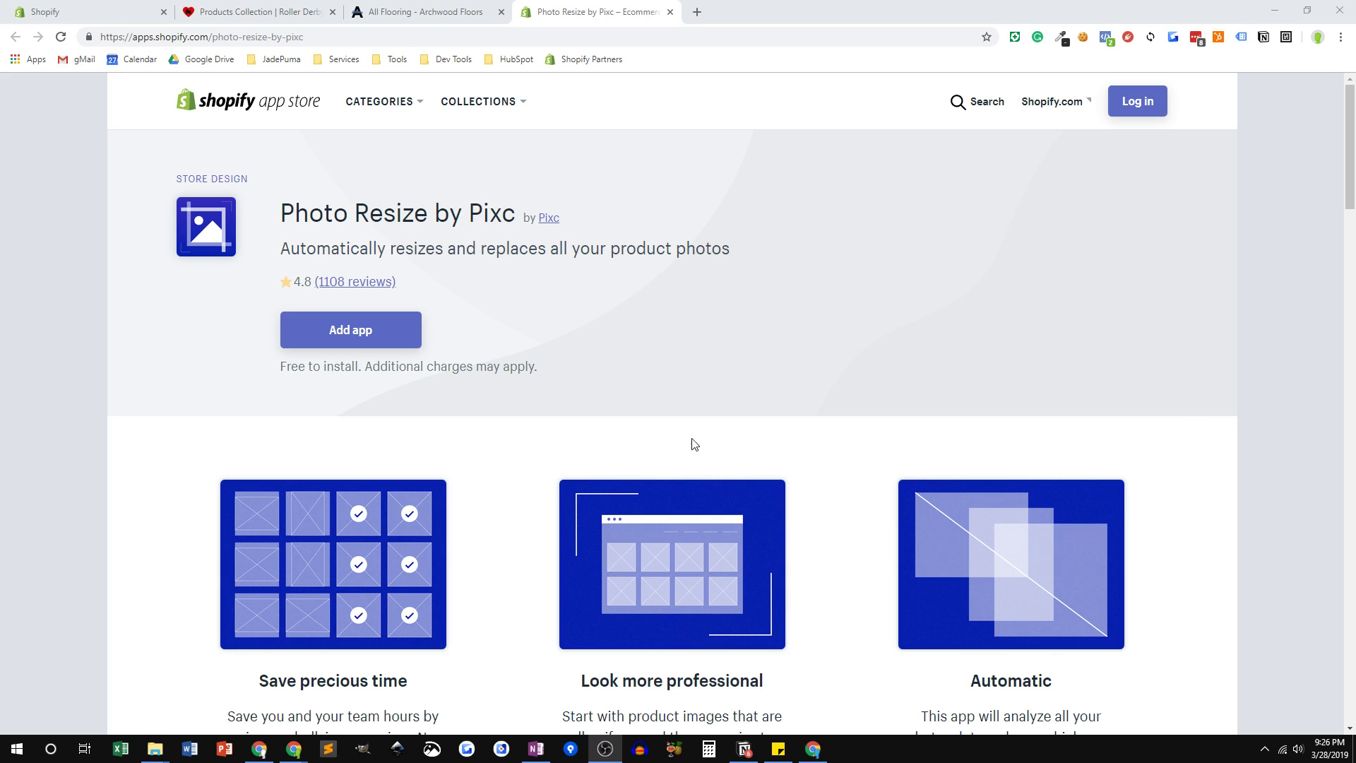
Switch to the Archwood Home All Flooring page to look over its product images
{"action": "left_click", "coordinate": [425, 22]}
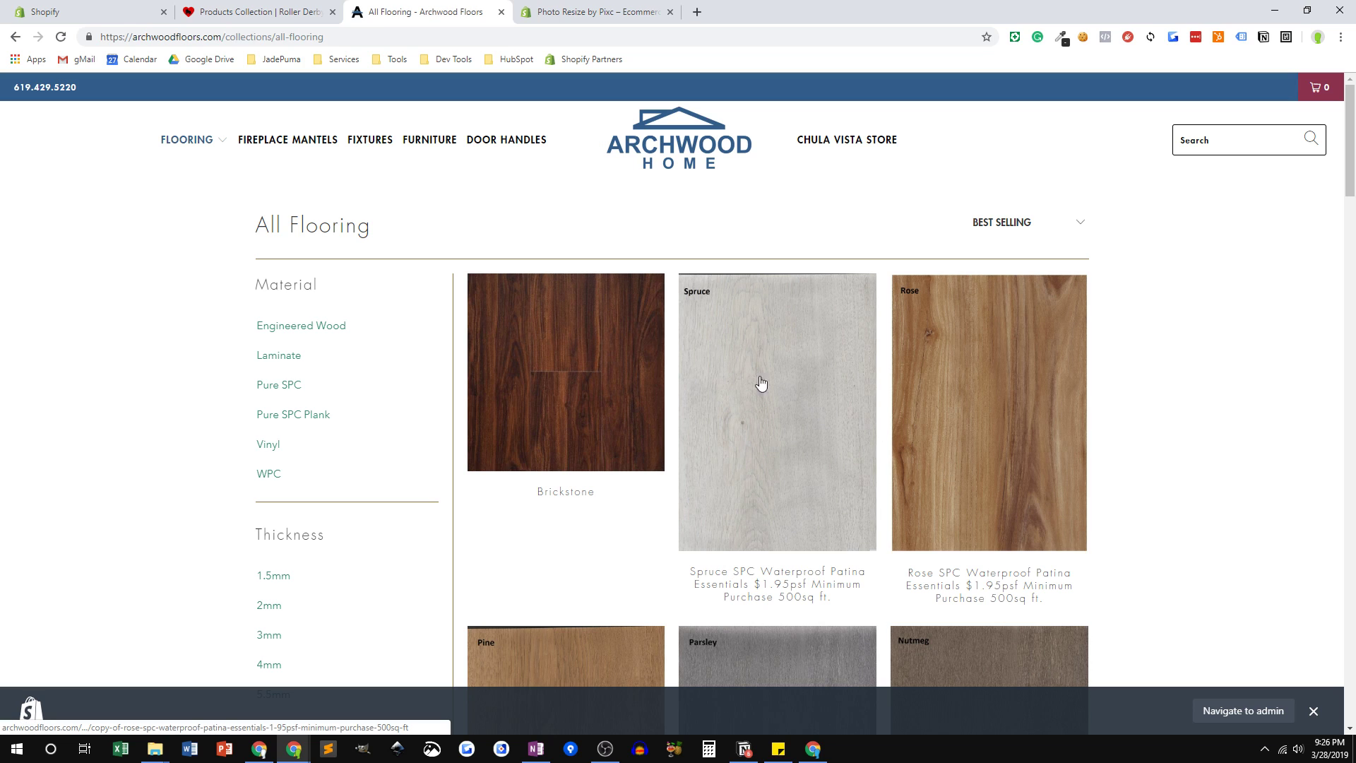
Bring up the Roller Derby Love Products collection and scroll through it and back to the top
{"action": "left_click", "coordinate": [273, 16]}
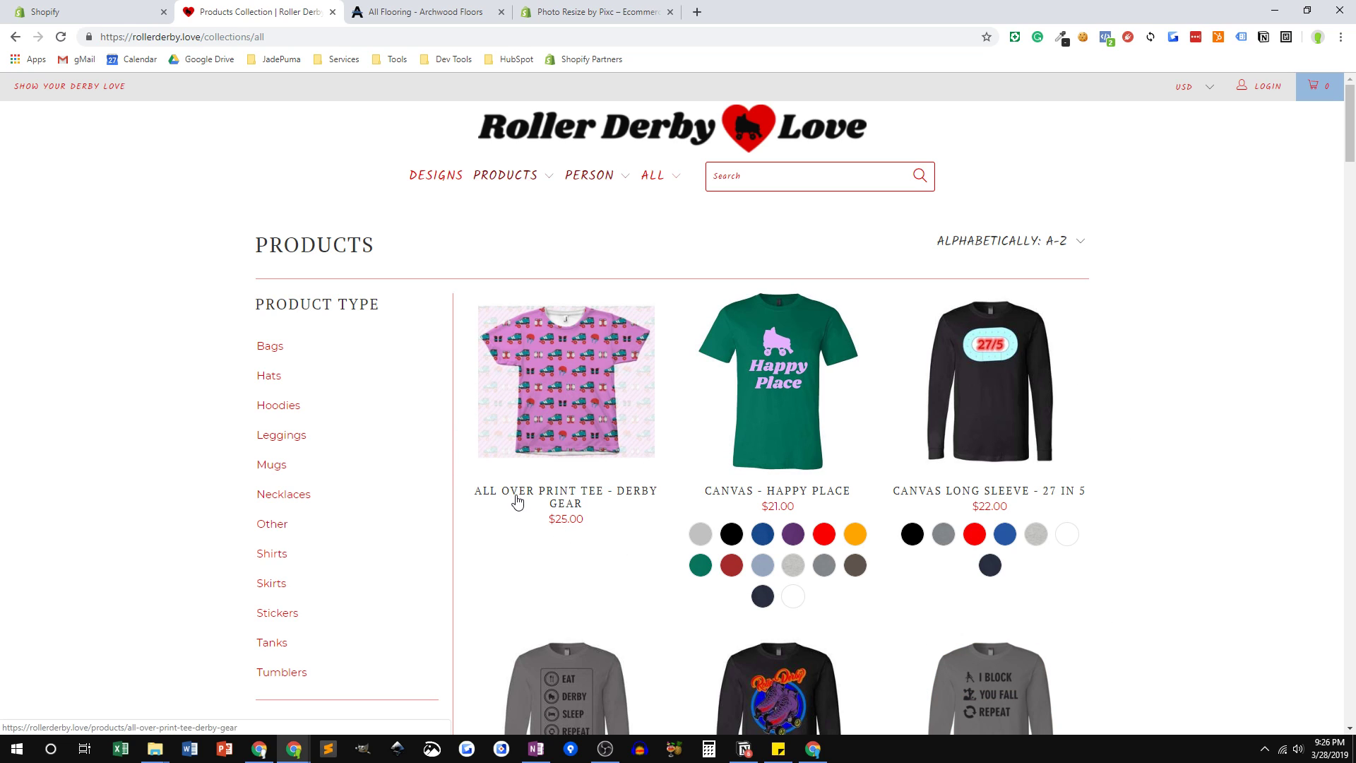
{"action": "scroll", "coordinate": [642, 575], "scroll_direction": "down", "scroll_amount": 3}
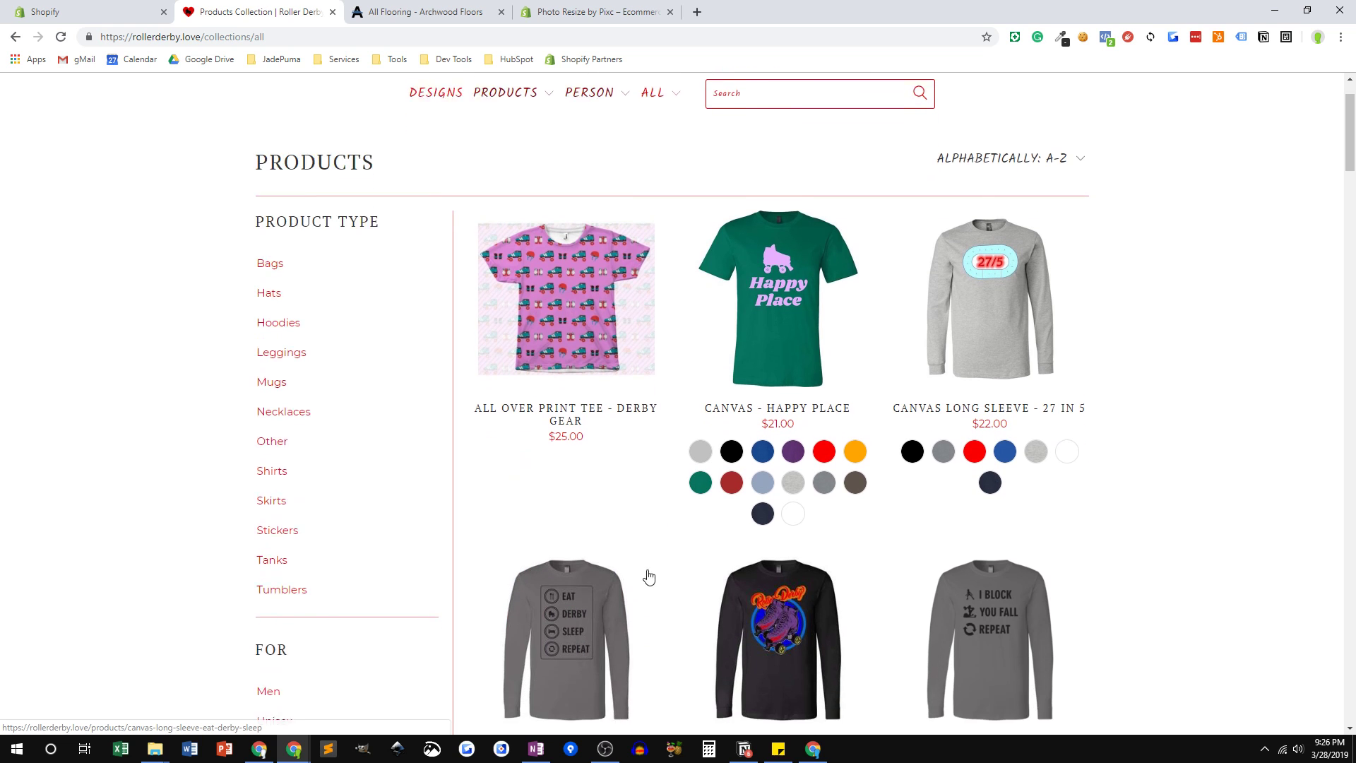
{"action": "scroll", "coordinate": [876, 607], "scroll_direction": "down", "scroll_amount": 6}
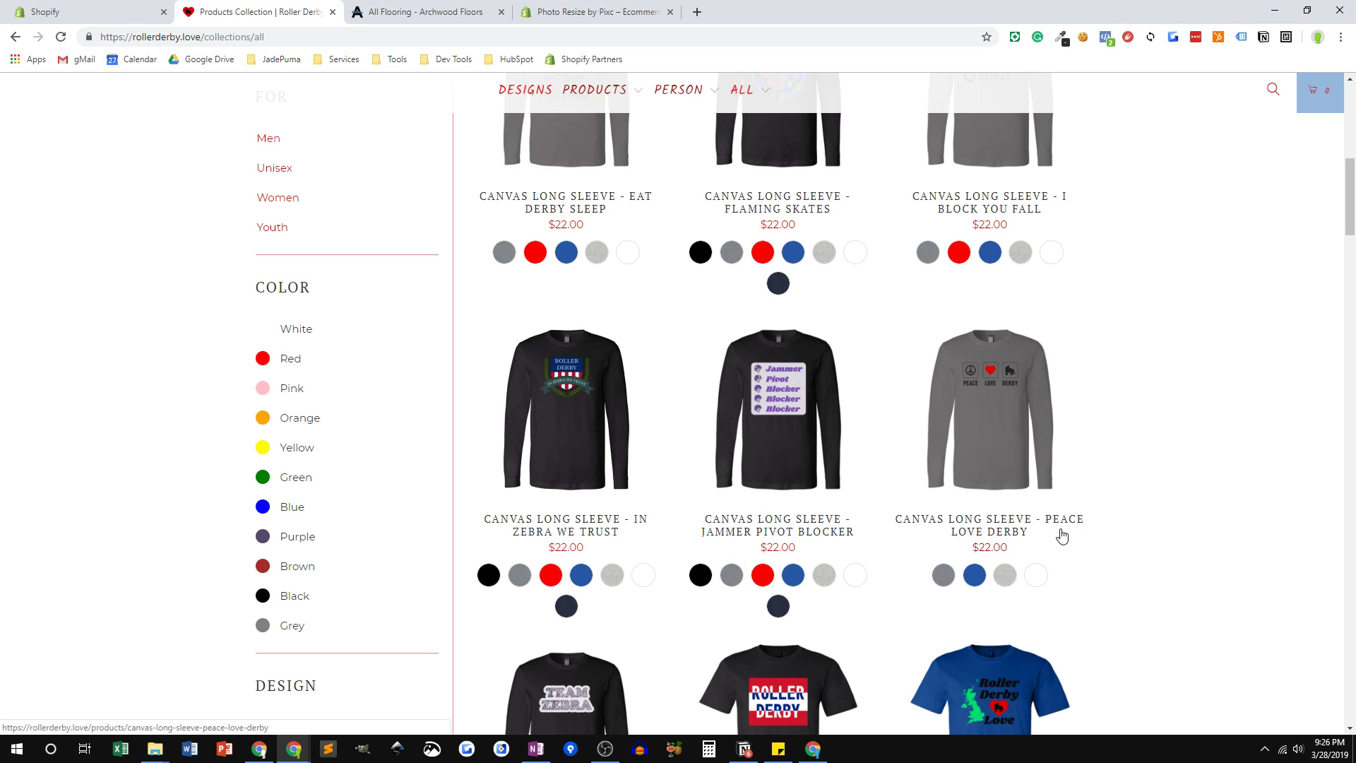
{"action": "scroll", "coordinate": [989, 556], "scroll_direction": "up", "scroll_amount": 2}
{"action": "scroll", "coordinate": [989, 556], "scroll_direction": "up", "scroll_amount": 7}
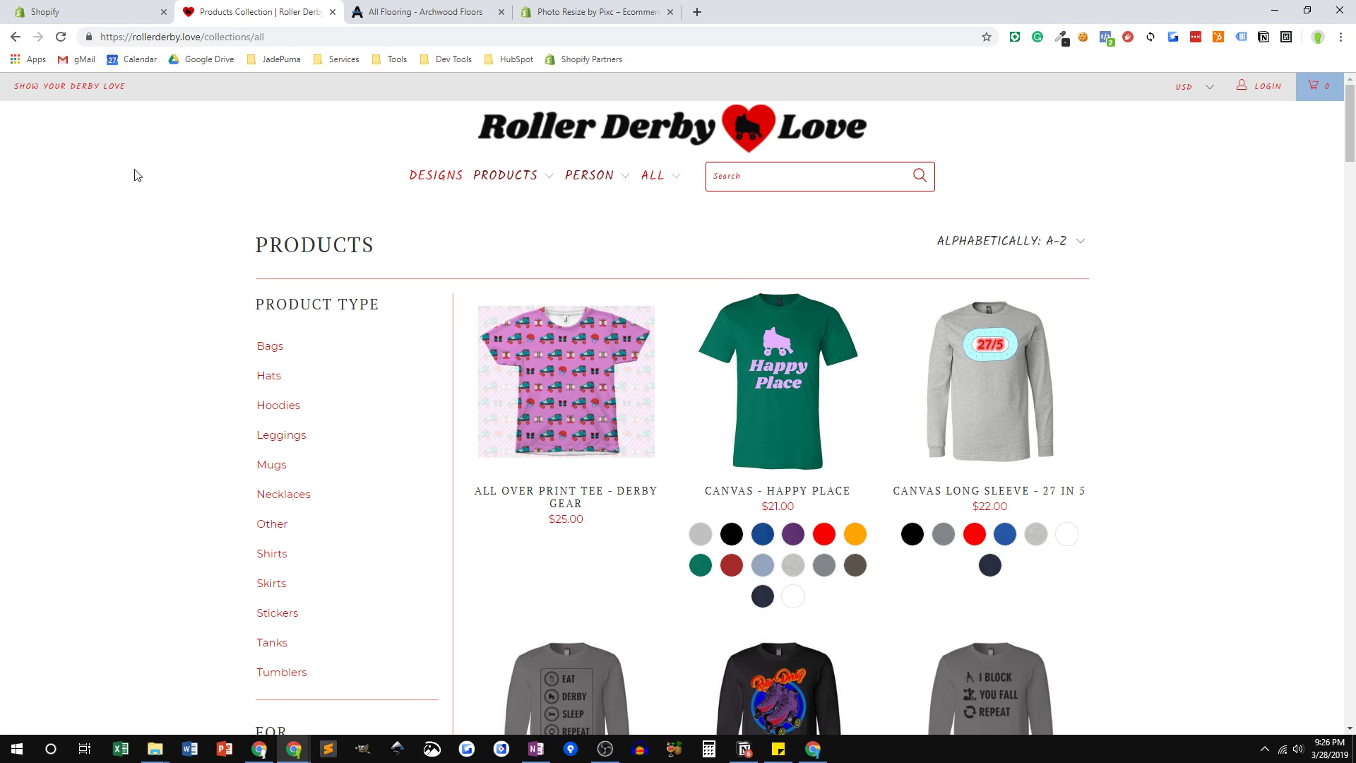
Go back to the Lulani store's installed apps and launch Photo Resize by Pixc
{"action": "left_click", "coordinate": [83, 13]}
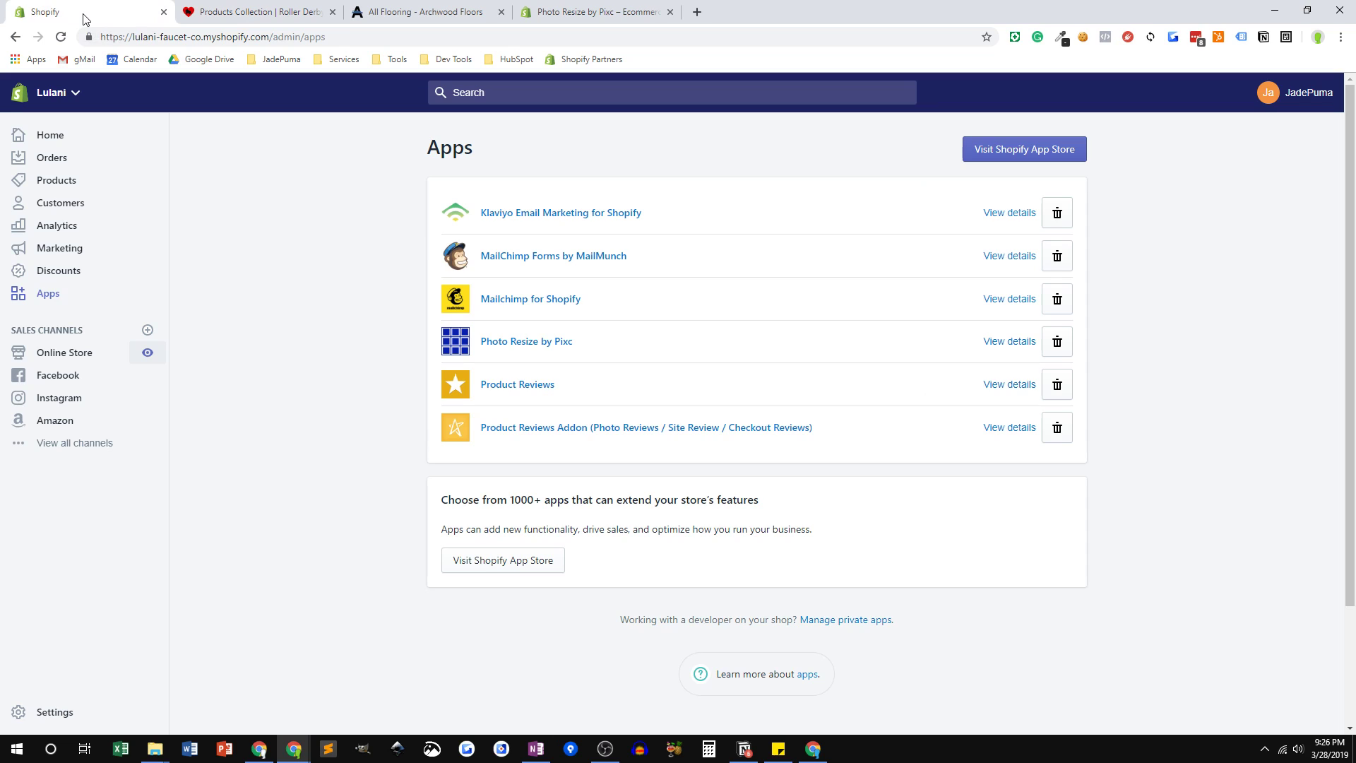
{"action": "left_click", "coordinate": [519, 343]}
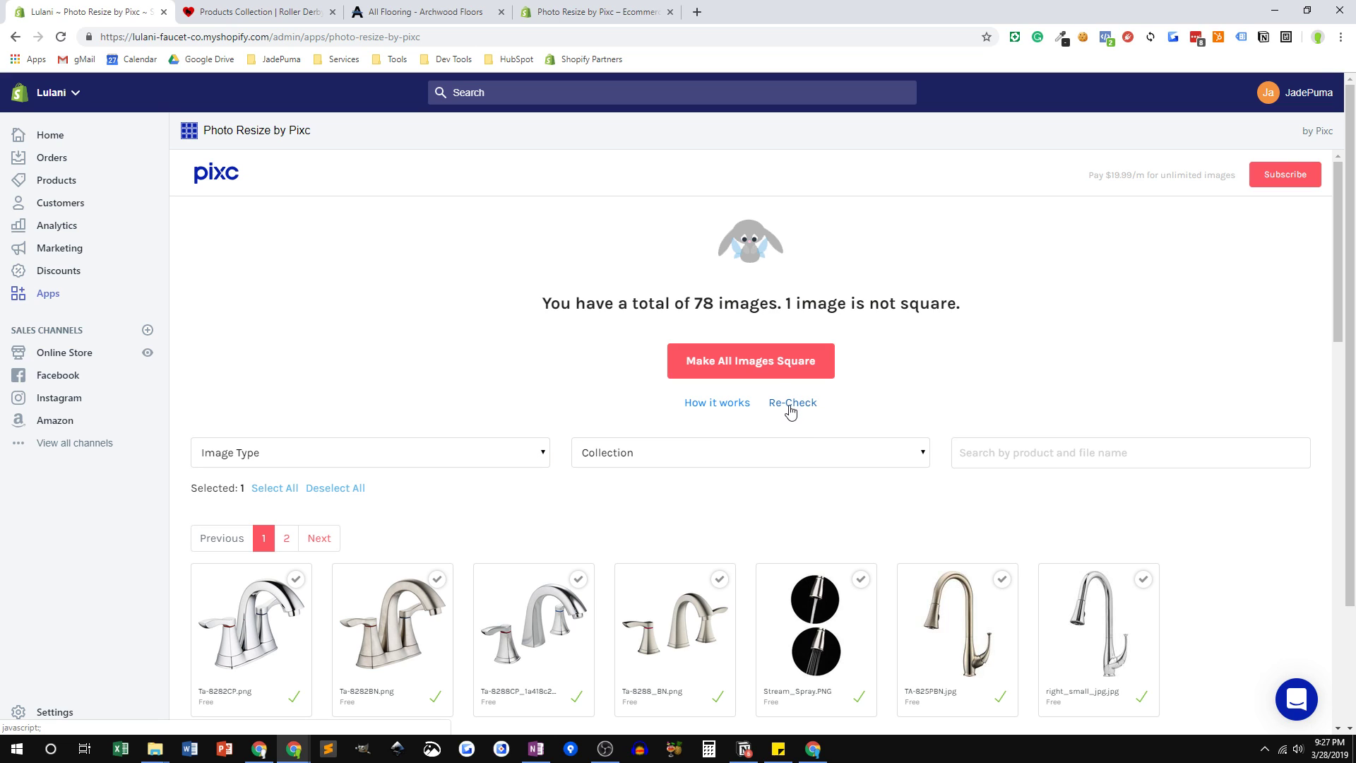
Re-check the store images so Pixc reports 78 in total with 1 not square
{"action": "left_click", "coordinate": [791, 411]}
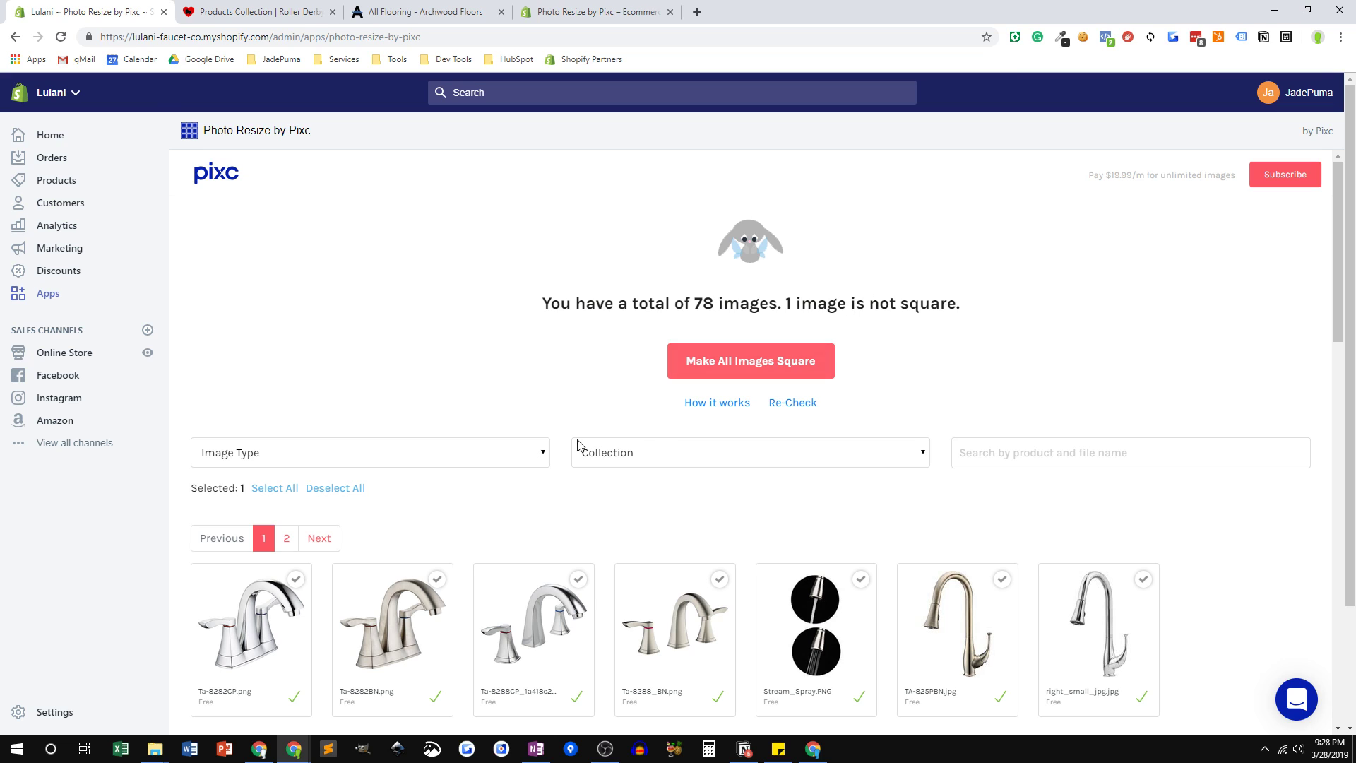
{"action": "left_click", "coordinate": [239, 492]}
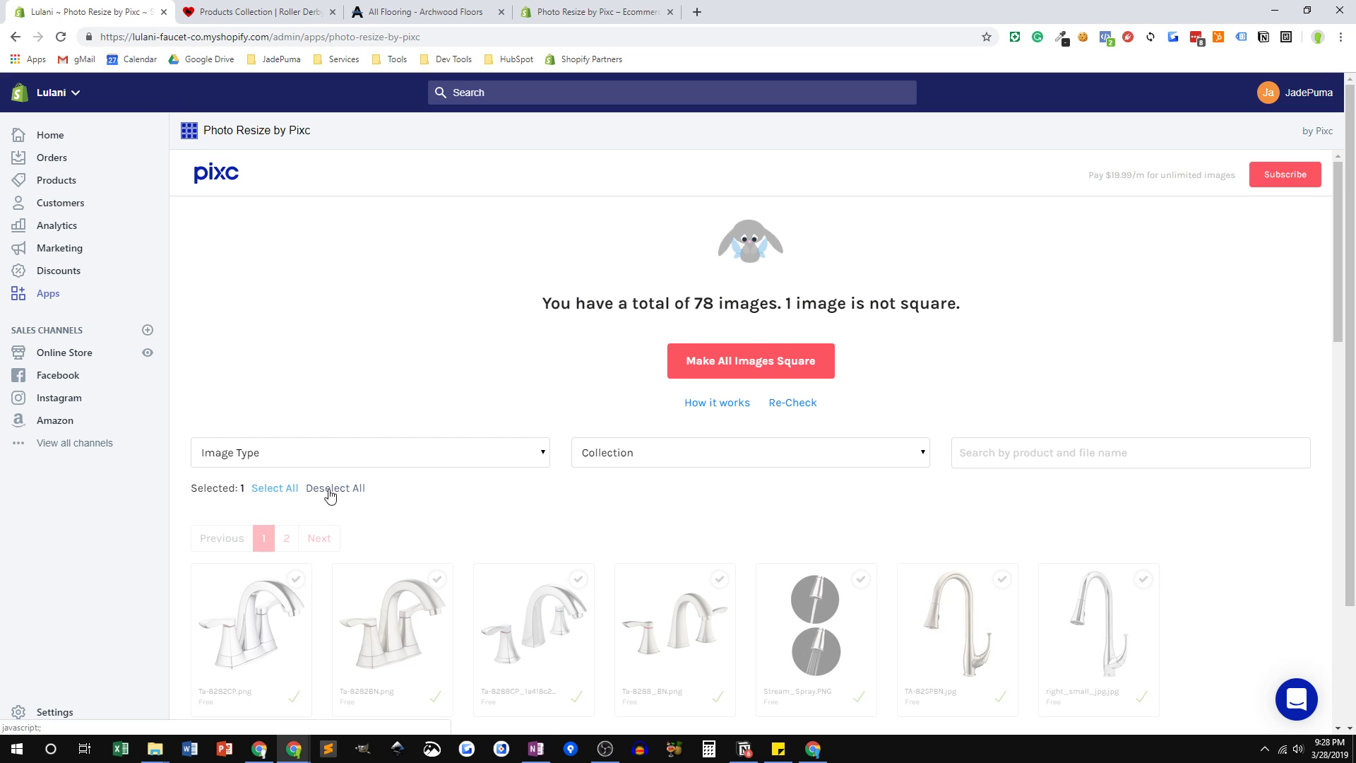
{"action": "left_click", "coordinate": [330, 496]}
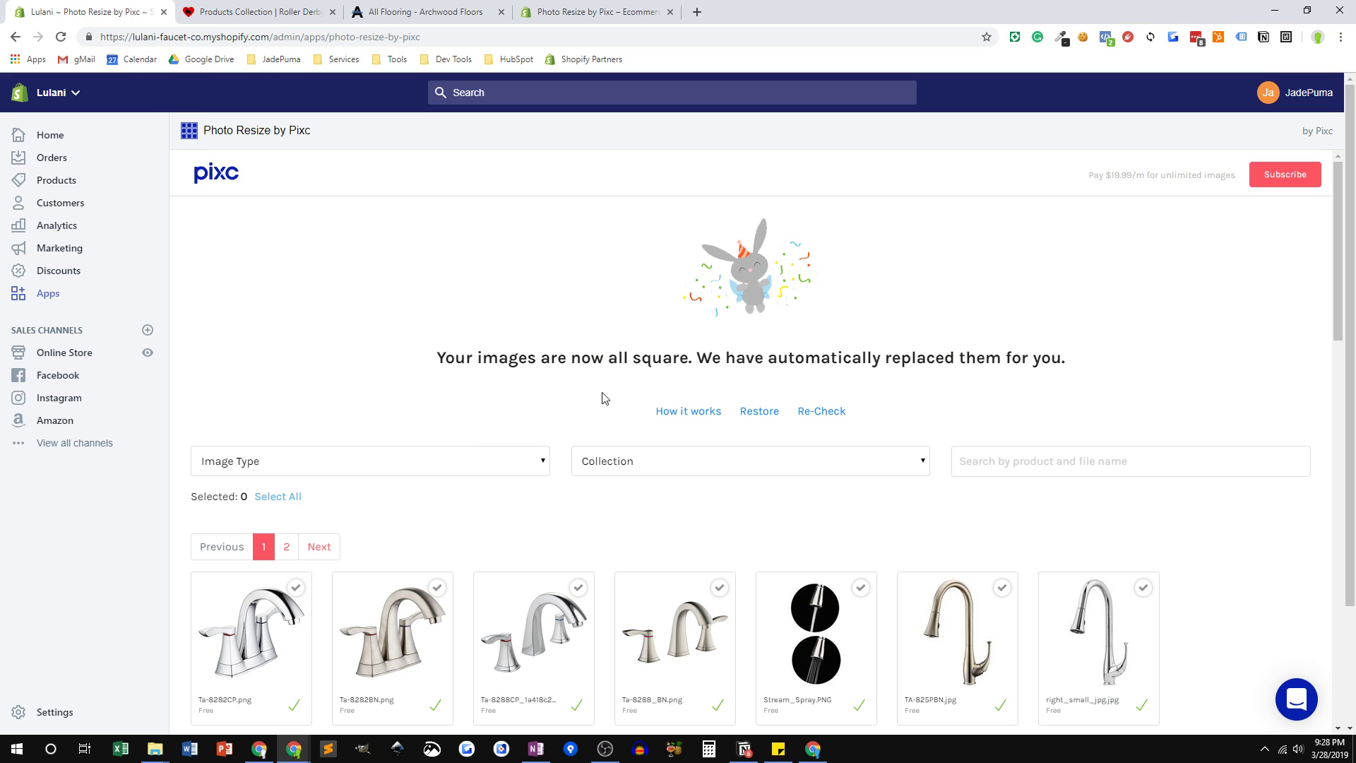
{"action": "scroll", "coordinate": [626, 406], "scroll_direction": "down", "scroll_amount": 1}
{"action": "scroll", "coordinate": [626, 406], "scroll_direction": "down", "scroll_amount": 2}
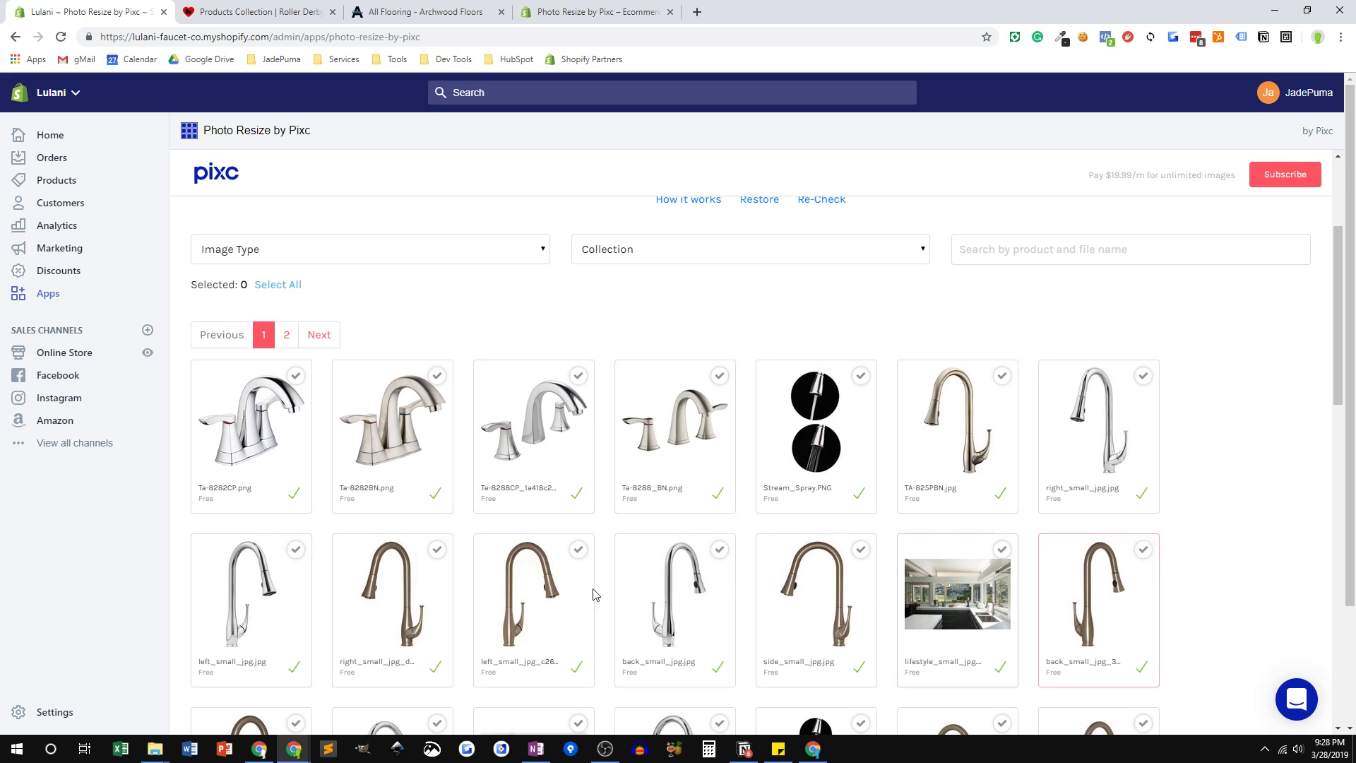
{"action": "left_click", "coordinate": [292, 501]}
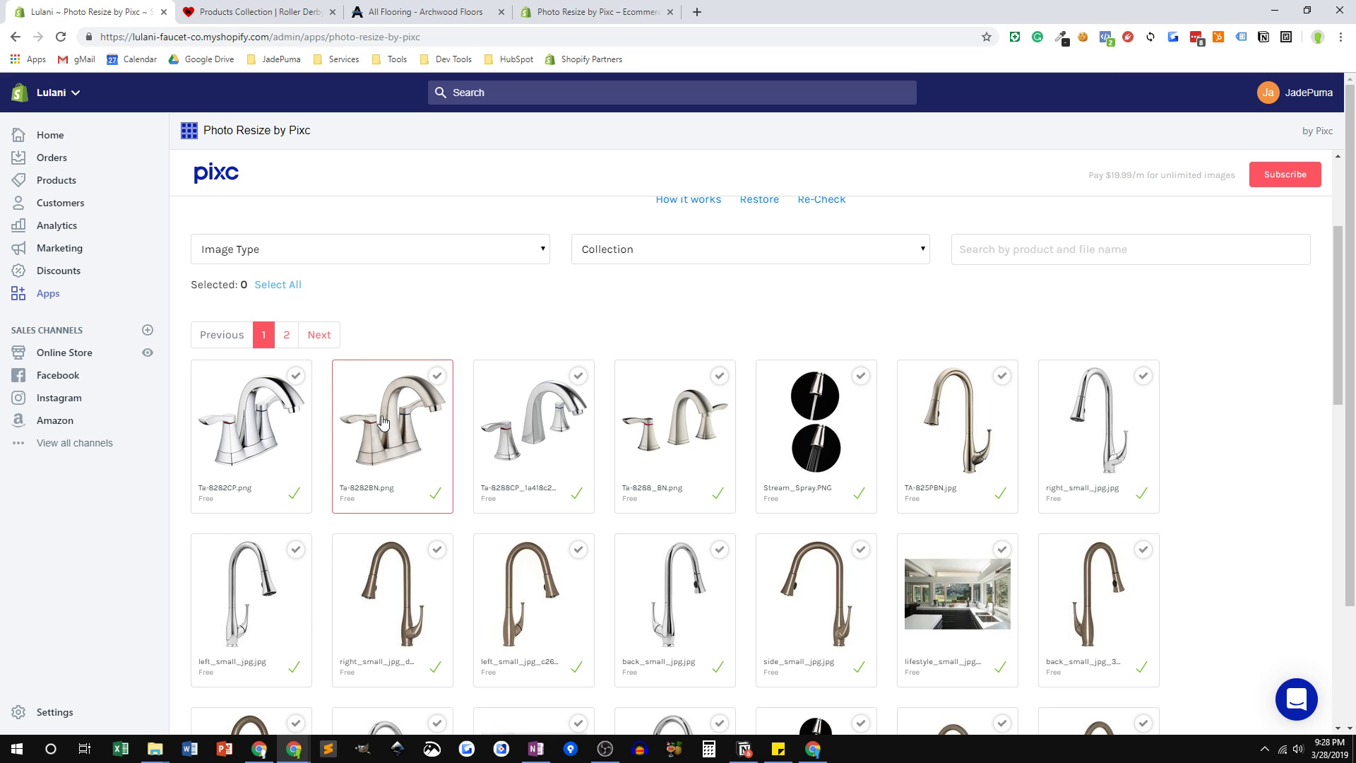
{"action": "left_click", "coordinate": [534, 436]}
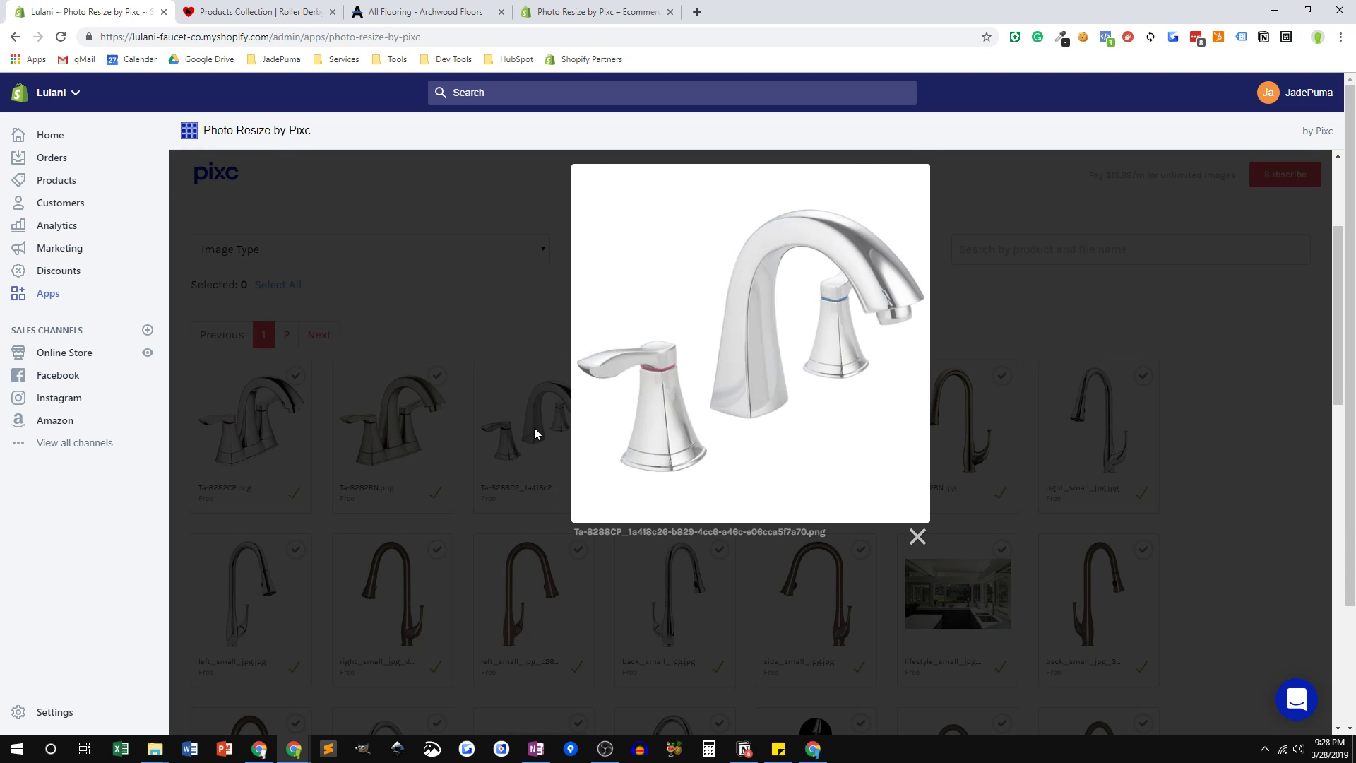
{"action": "left_click", "coordinate": [917, 538]}
{"action": "scroll", "coordinate": [699, 551], "scroll_direction": "down", "scroll_amount": 20}
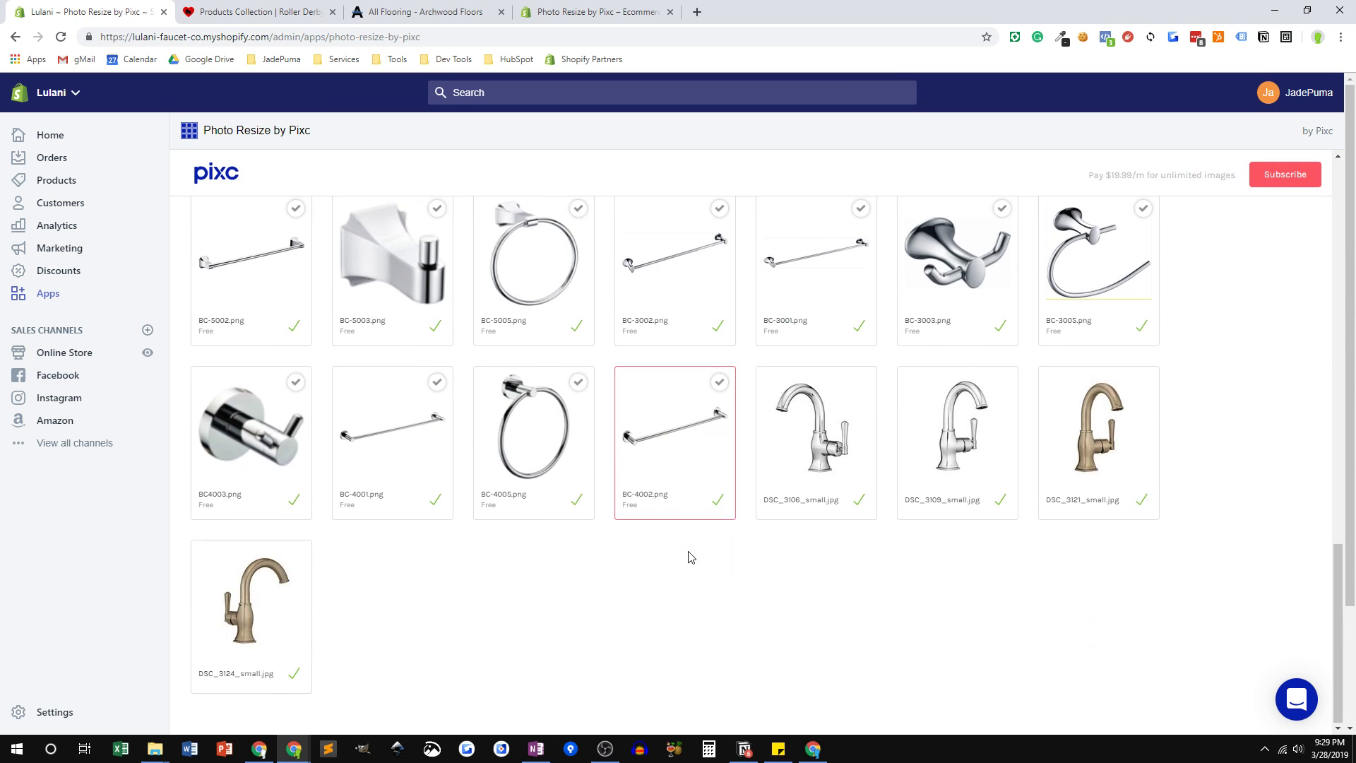
{"action": "scroll", "coordinate": [508, 565], "scroll_direction": "up", "scroll_amount": 6}
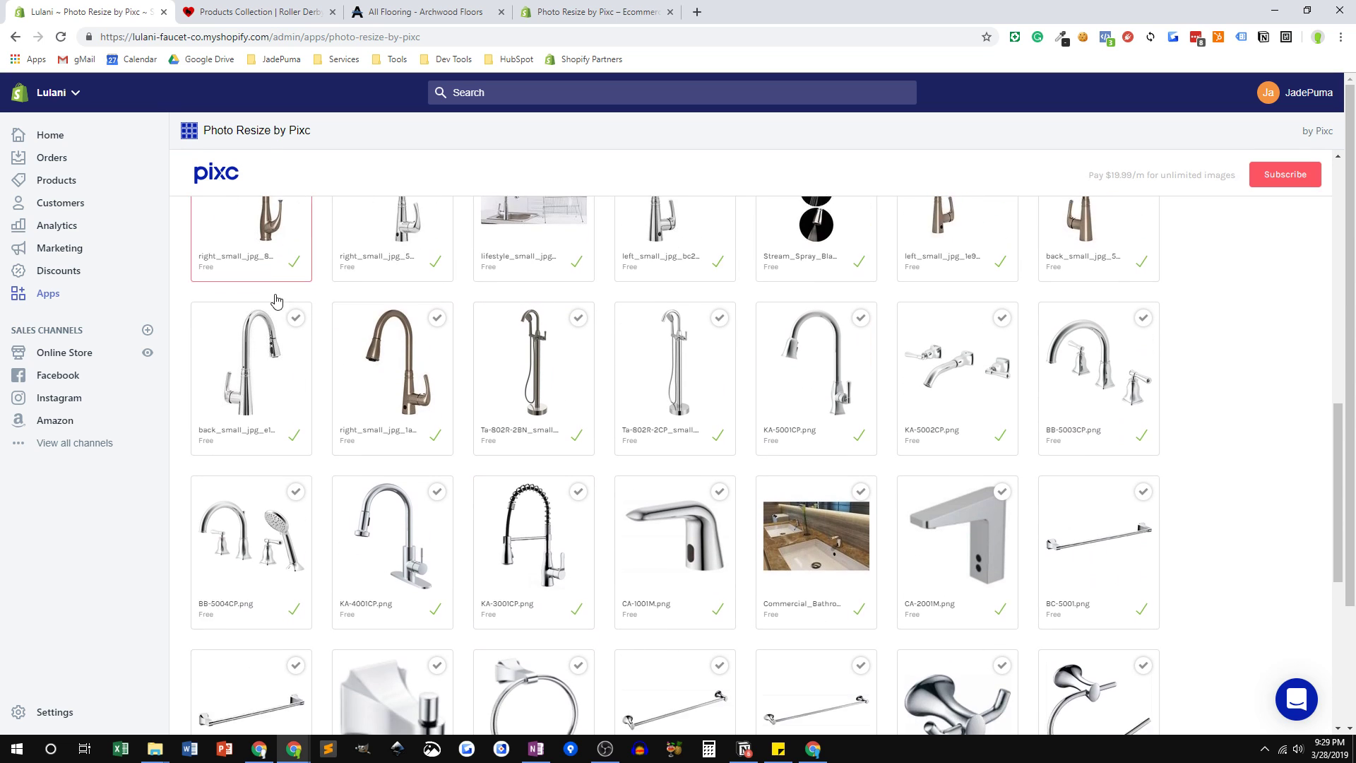
{"action": "scroll", "coordinate": [275, 297], "scroll_direction": "down", "scroll_amount": 3}
{"action": "scroll", "coordinate": [719, 585], "scroll_direction": "down", "scroll_amount": 2}
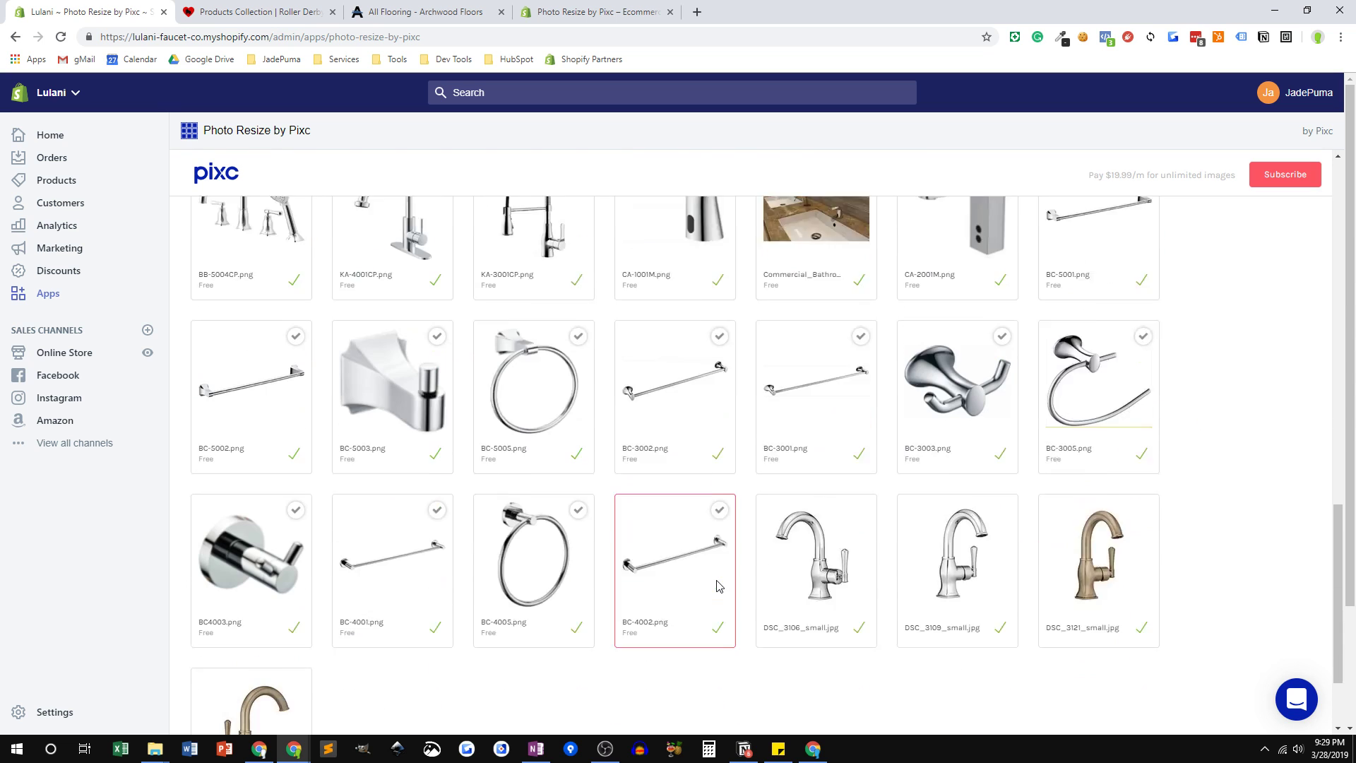
{"action": "scroll", "coordinate": [717, 587], "scroll_direction": "down", "scroll_amount": 2}
{"action": "scroll", "coordinate": [720, 569], "scroll_direction": "up", "scroll_amount": 15}
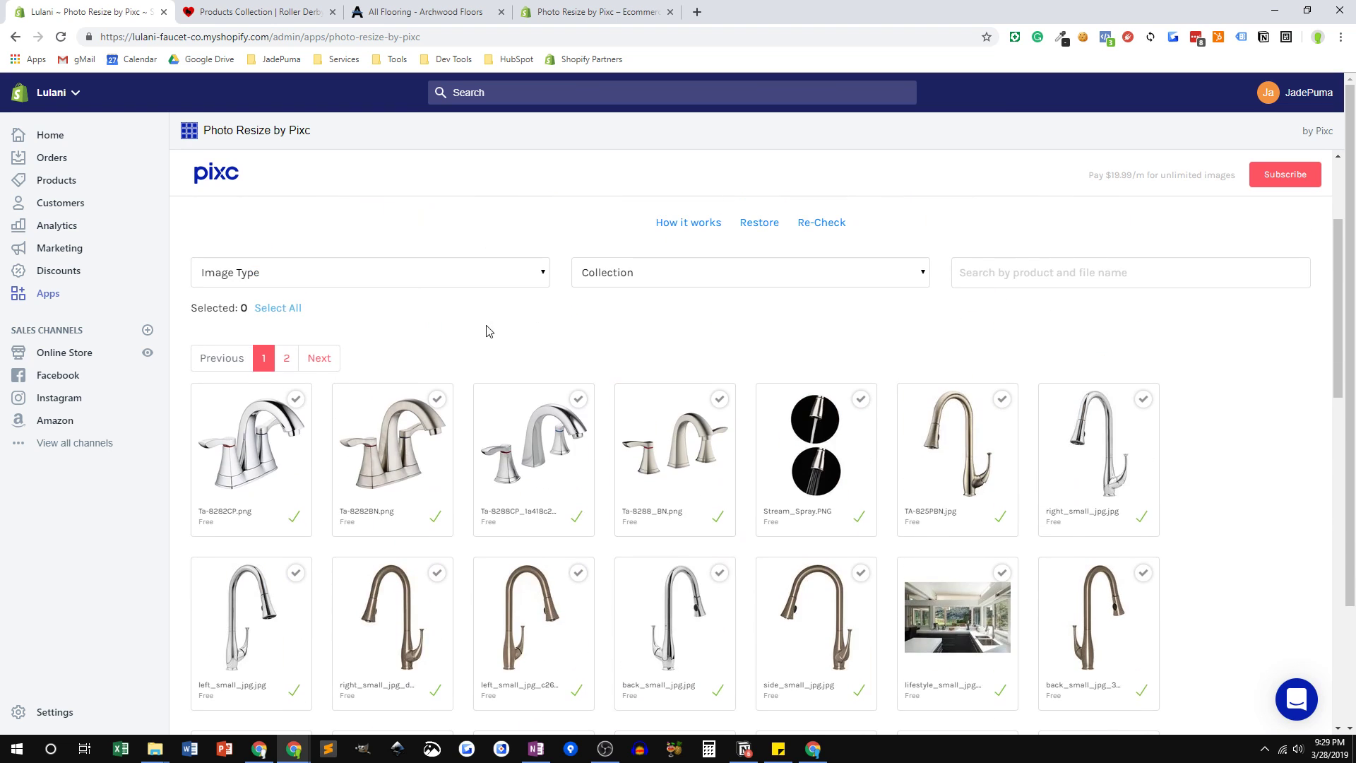
On page 2 of the image list, tick the non-square LULANI-Logo.jpg image
{"action": "left_click", "coordinate": [290, 548]}
{"action": "scroll", "coordinate": [839, 469], "scroll_direction": "down", "scroll_amount": 7}
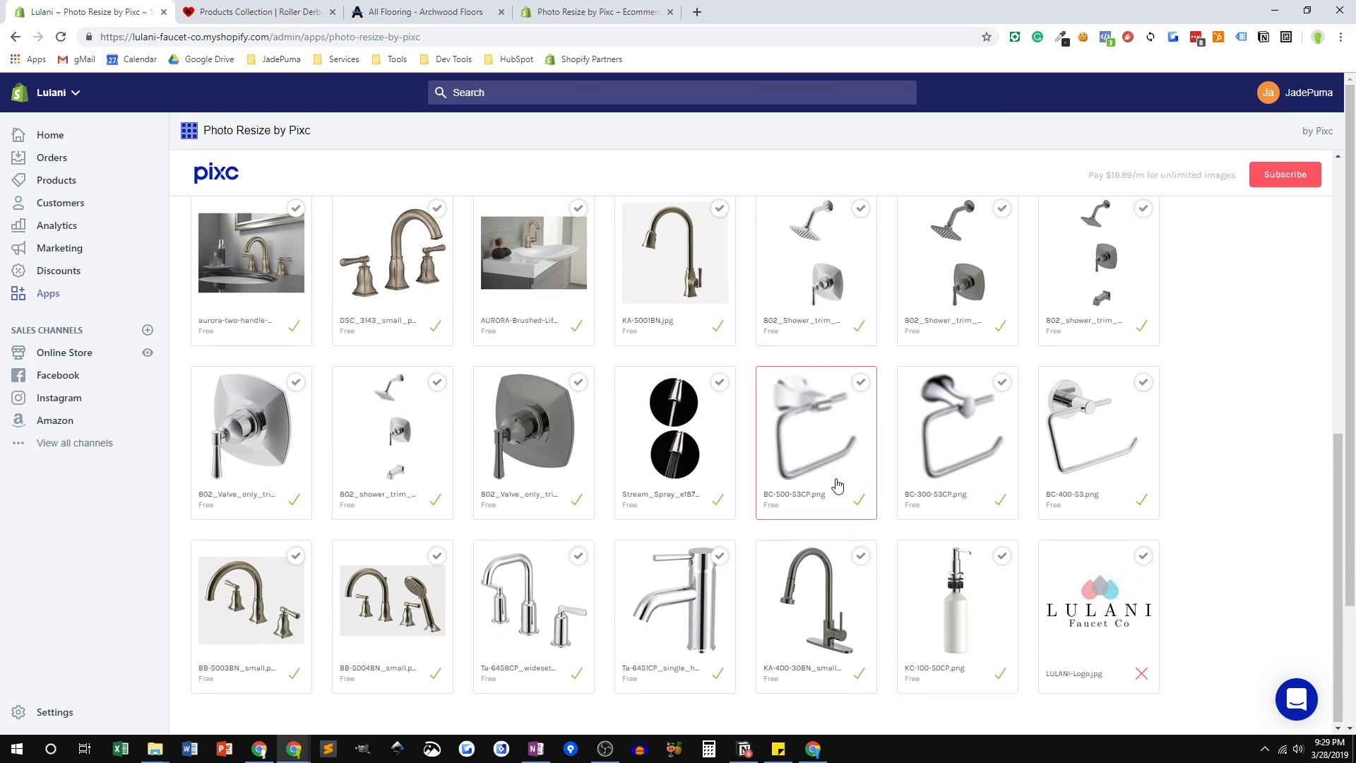
{"action": "mouse_move", "coordinate": [1163, 642]}
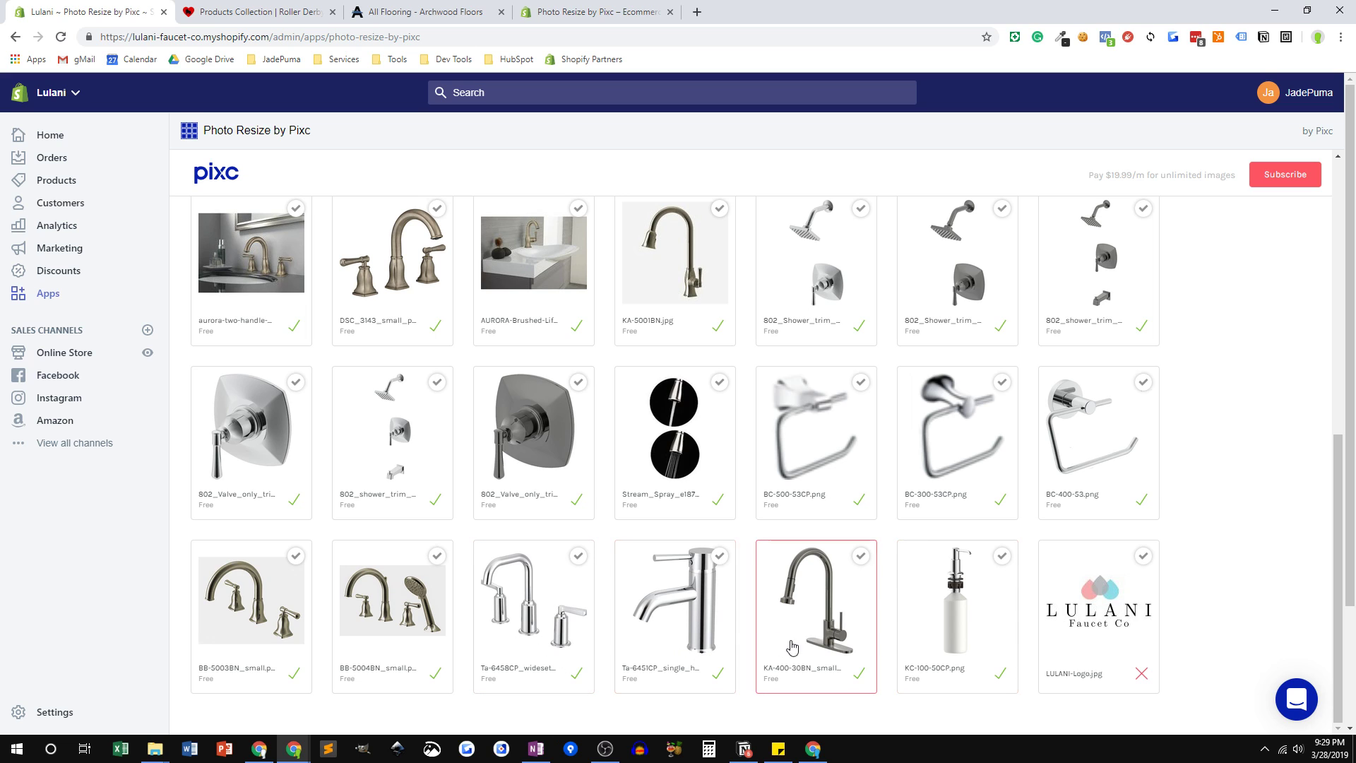
{"action": "mouse_move", "coordinate": [1100, 679]}
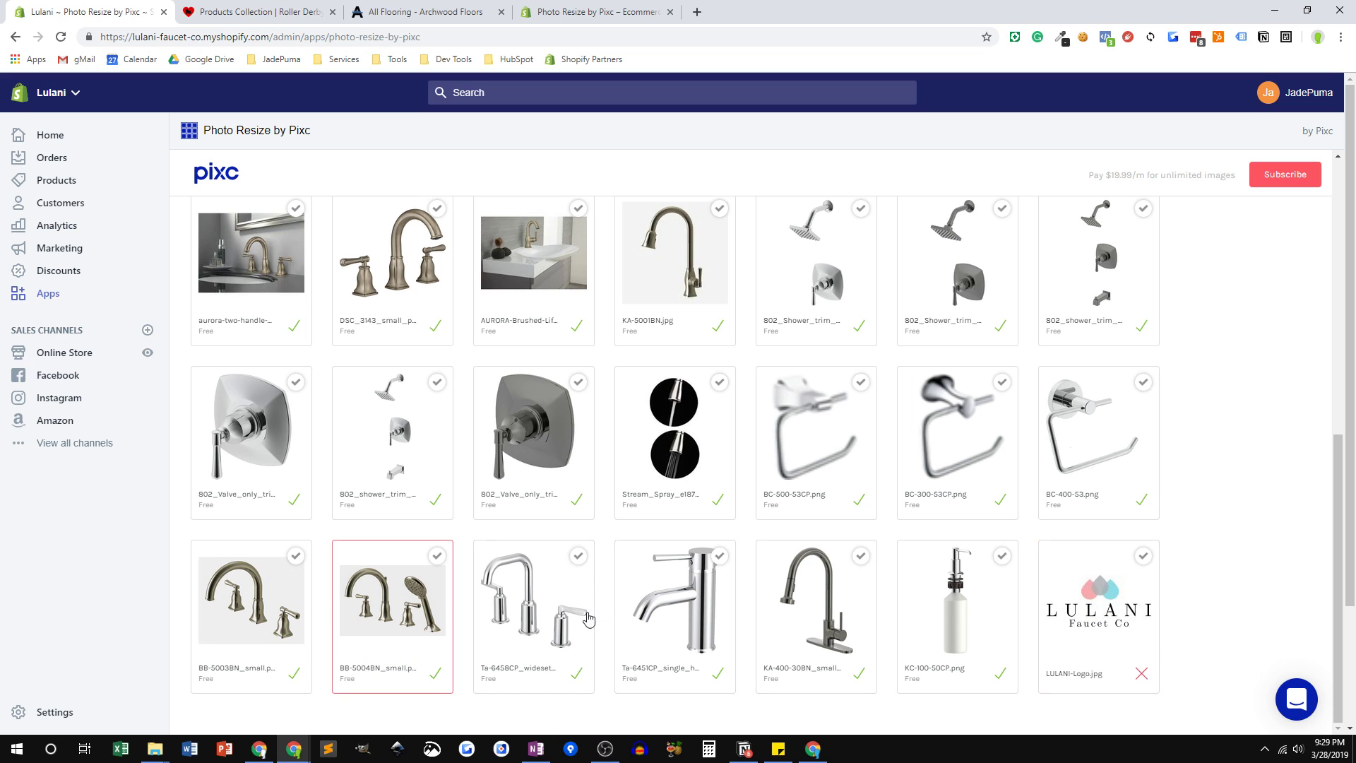
{"action": "left_click", "coordinate": [1144, 561]}
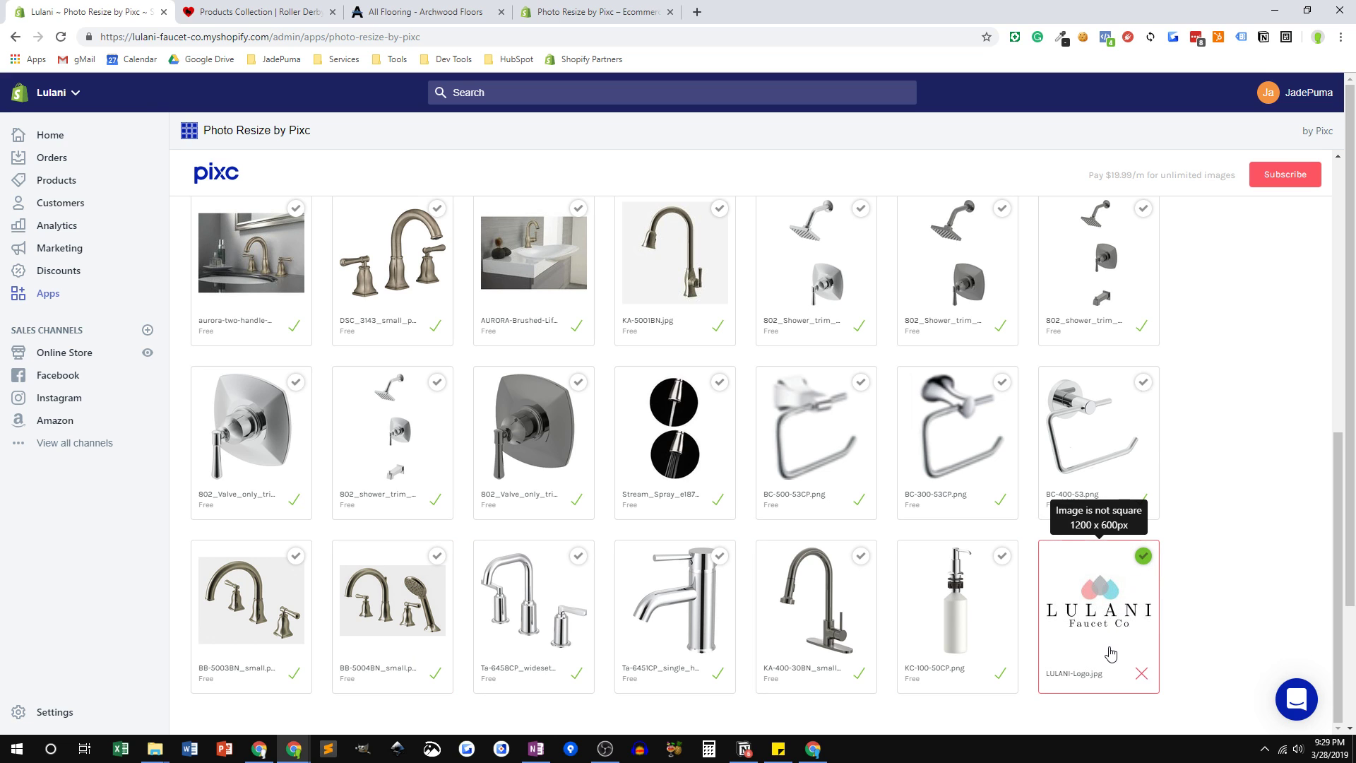
{"action": "scroll", "coordinate": [1115, 643], "scroll_direction": "up", "scroll_amount": 3}
{"action": "scroll", "coordinate": [1112, 648], "scroll_direction": "up", "scroll_amount": 5}
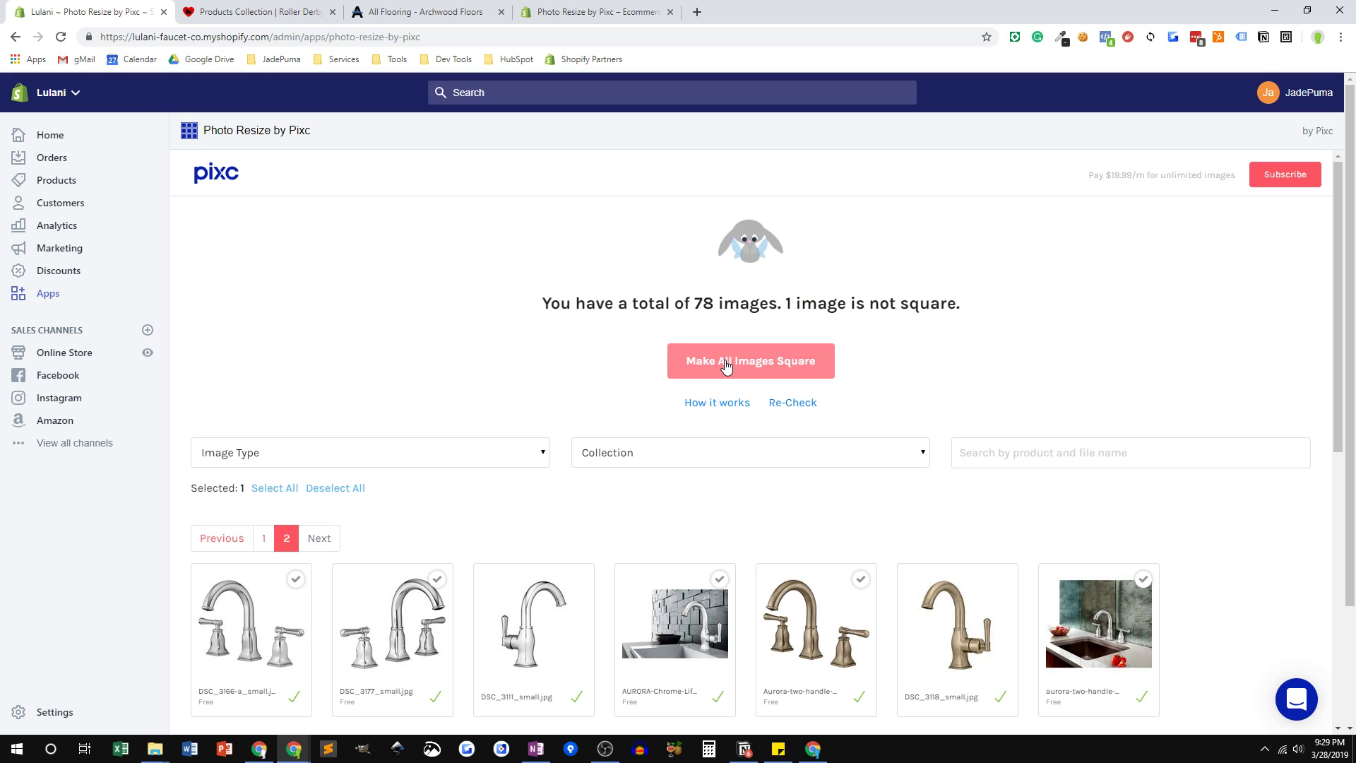
Make the selected LULANI-Logo.jpg image square and review the processed result
{"action": "left_click", "coordinate": [726, 365]}
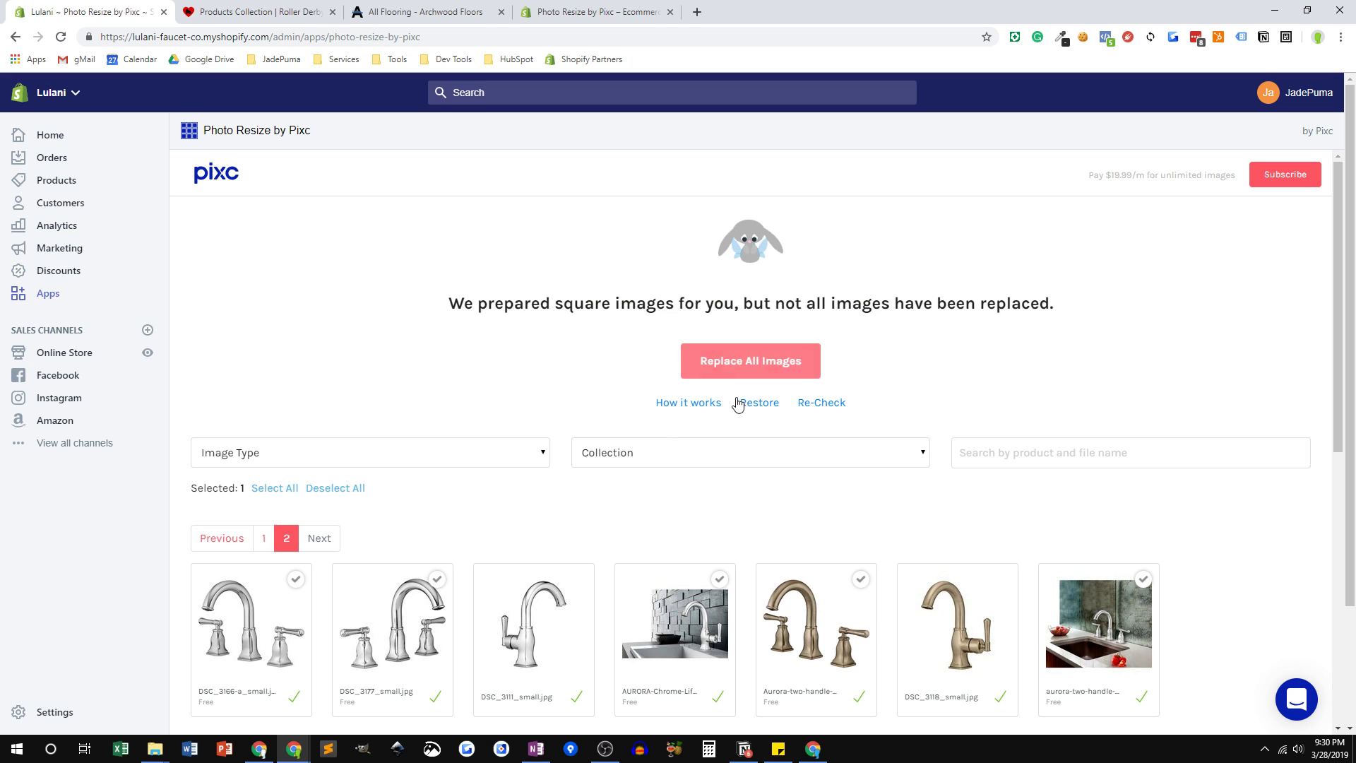
{"action": "scroll", "coordinate": [855, 526], "scroll_direction": "down", "scroll_amount": 3}
{"action": "scroll", "coordinate": [859, 523], "scroll_direction": "down", "scroll_amount": 7}
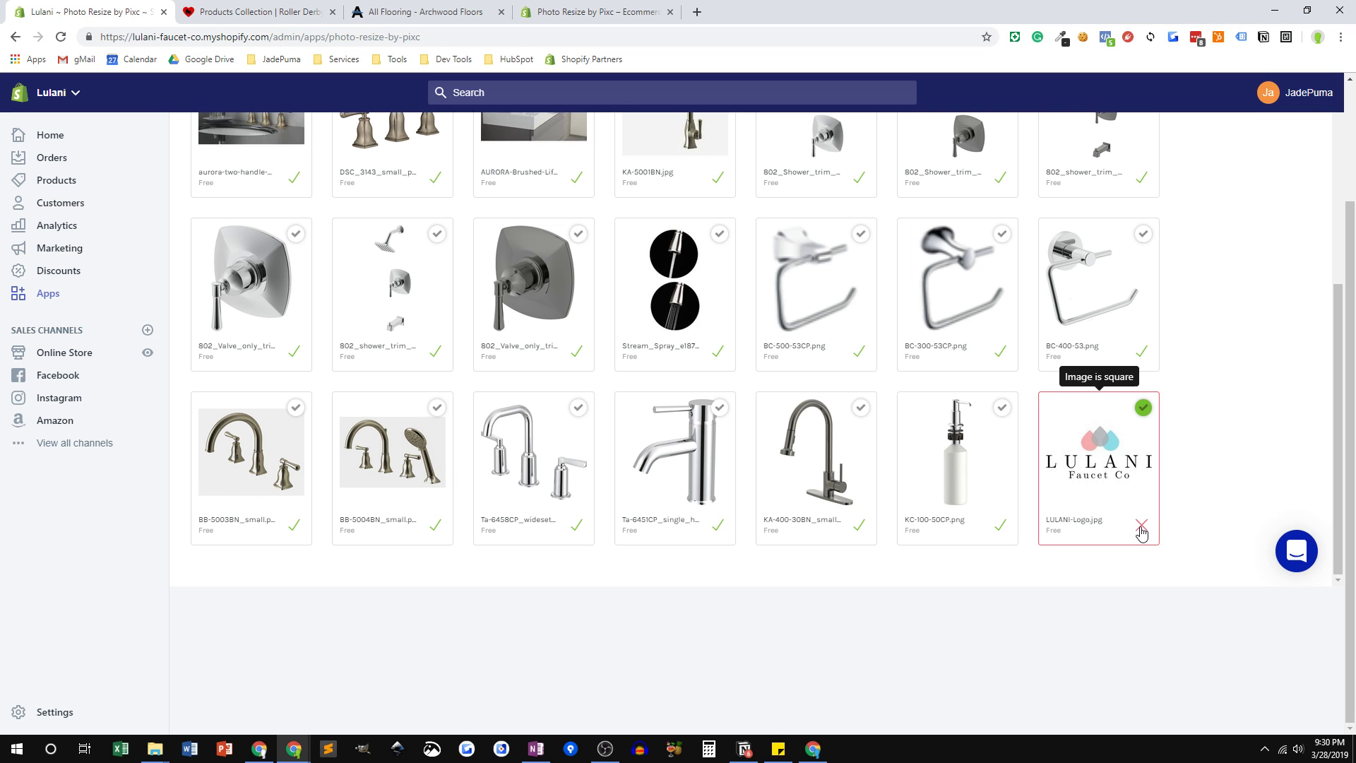
{"action": "scroll", "coordinate": [1130, 526], "scroll_direction": "up", "scroll_amount": 10}
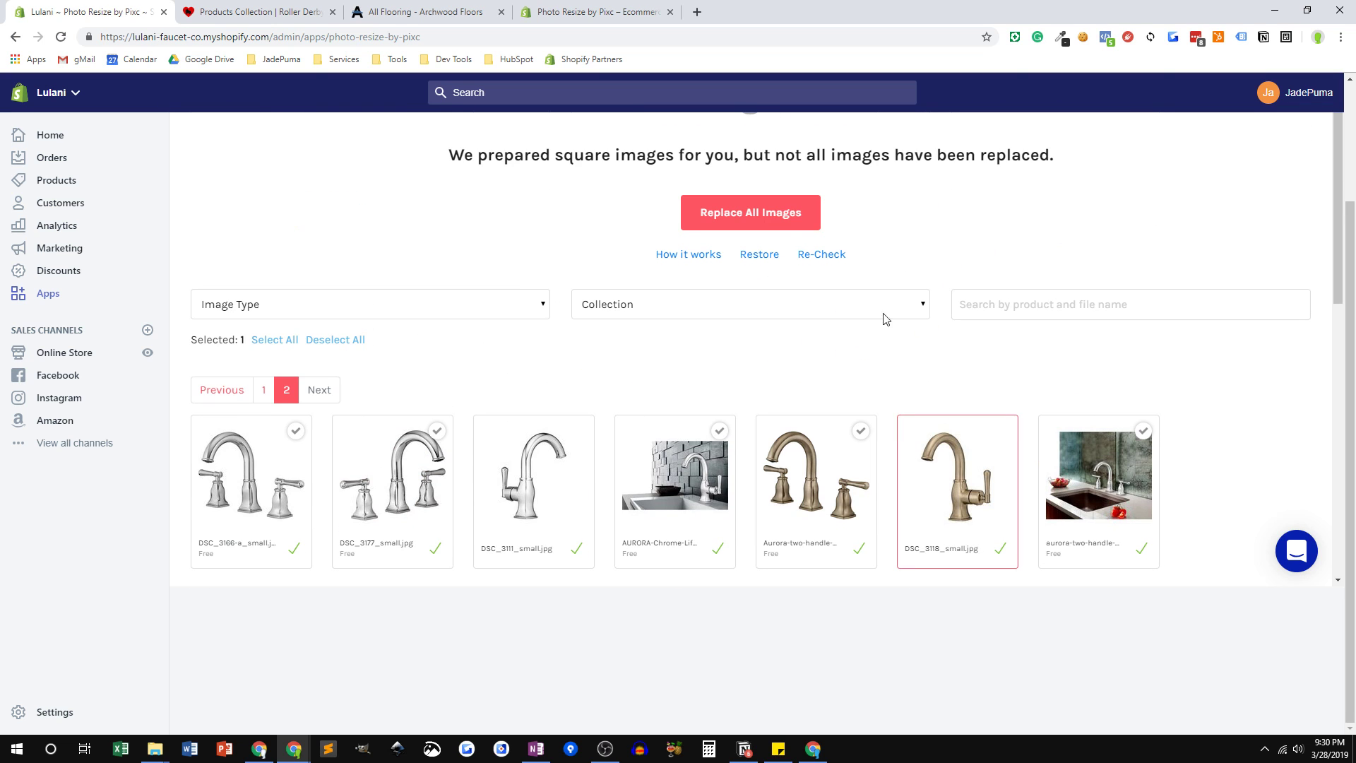
Replace the original LULANI-Logo.jpg with its squared version, retrying until replacement starts
{"action": "left_click", "coordinate": [780, 216]}
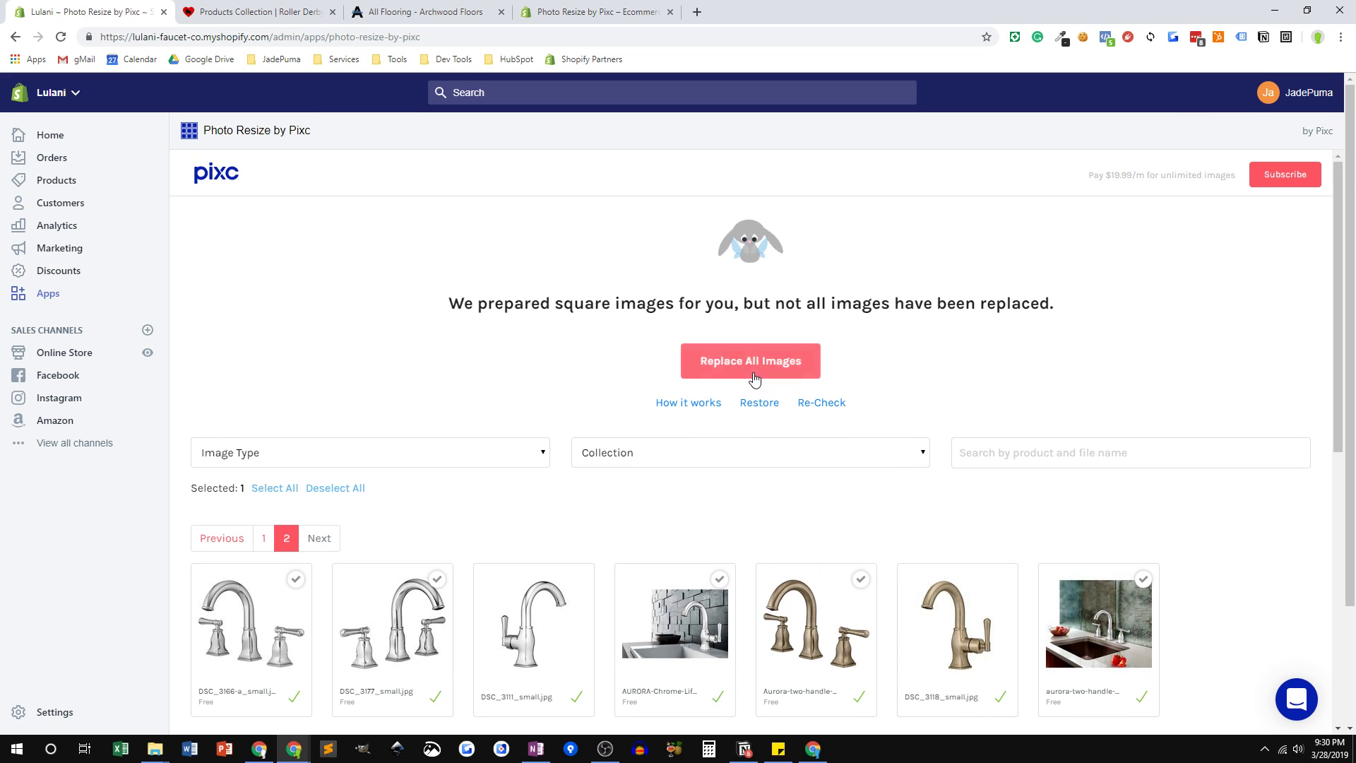
{"action": "left_click", "coordinate": [747, 364]}
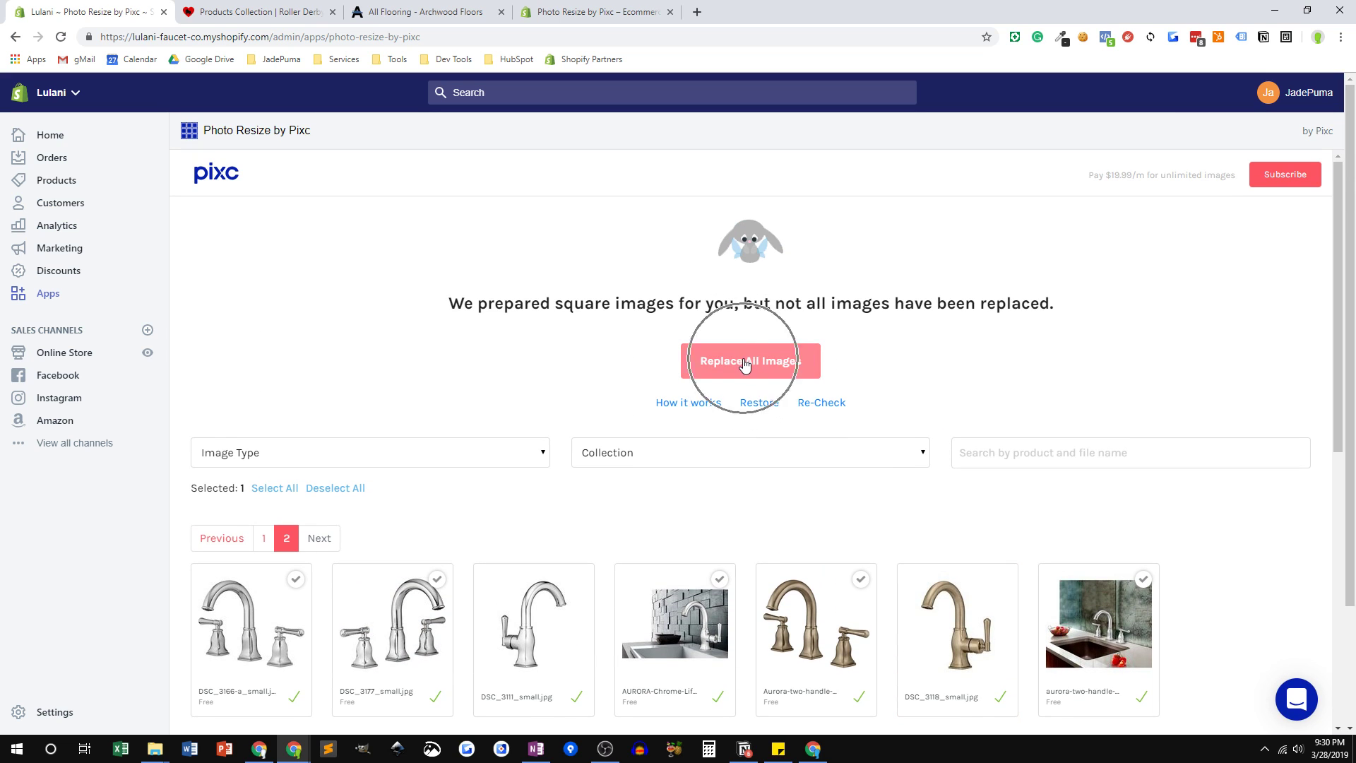
{"action": "left_click", "coordinate": [745, 363]}
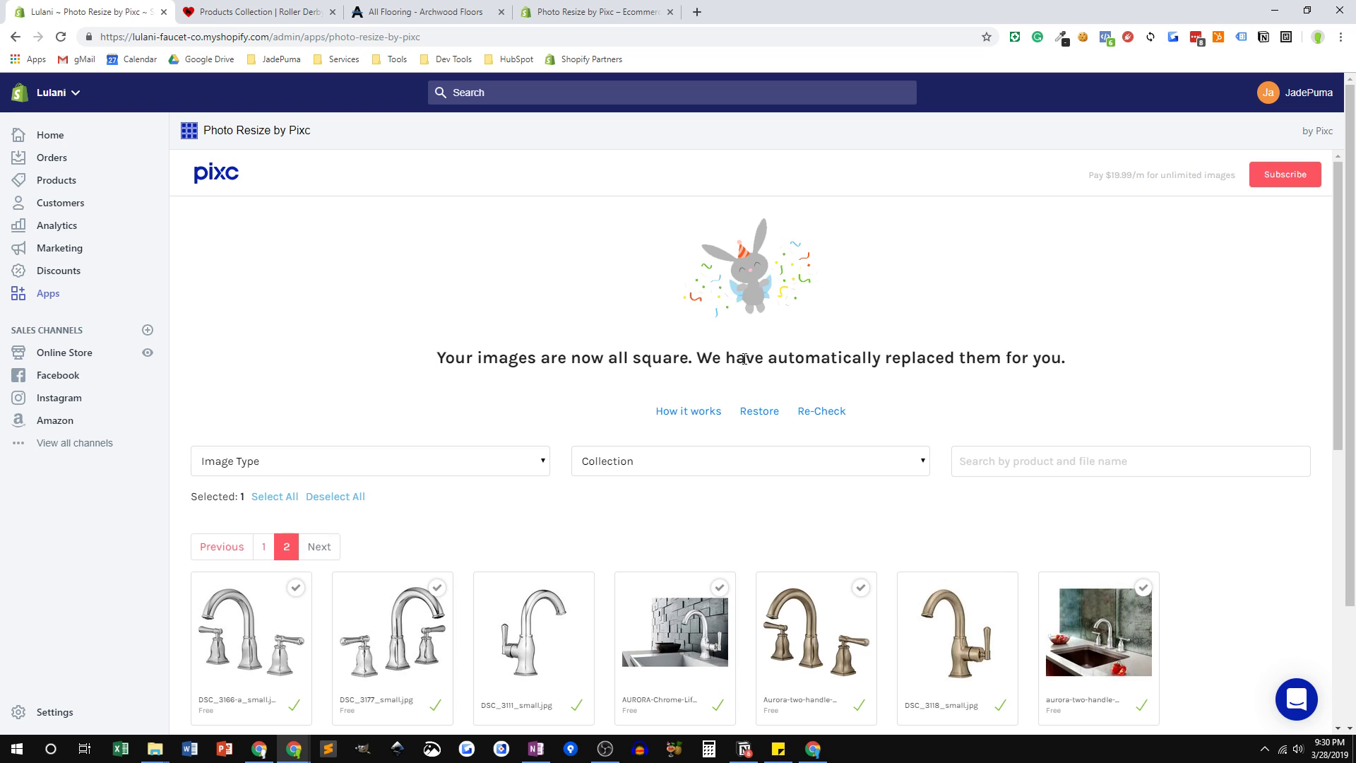
{"action": "scroll", "coordinate": [735, 435], "scroll_direction": "down", "scroll_amount": 8}
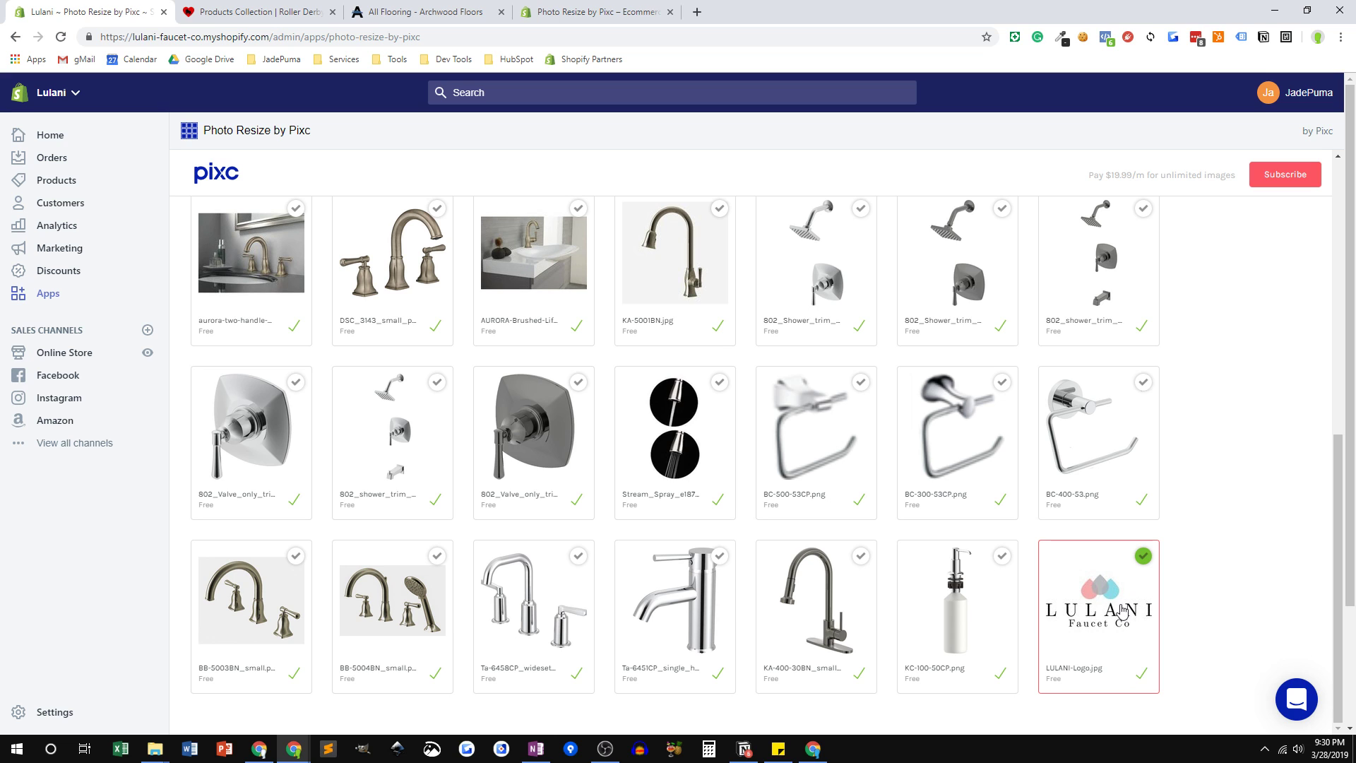
{"action": "scroll", "coordinate": [691, 414], "scroll_direction": "up", "scroll_amount": 10}
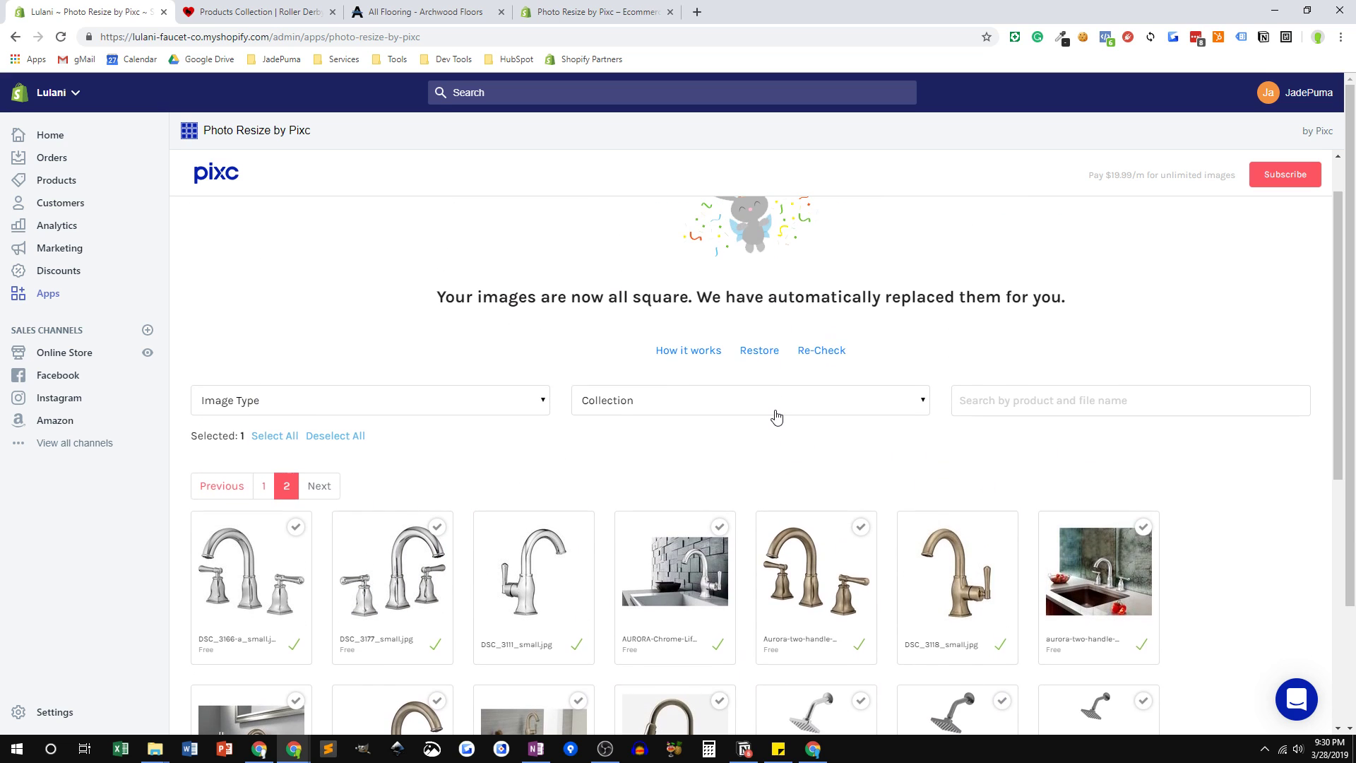
{"action": "scroll", "coordinate": [778, 417], "scroll_direction": "up", "scroll_amount": 1}
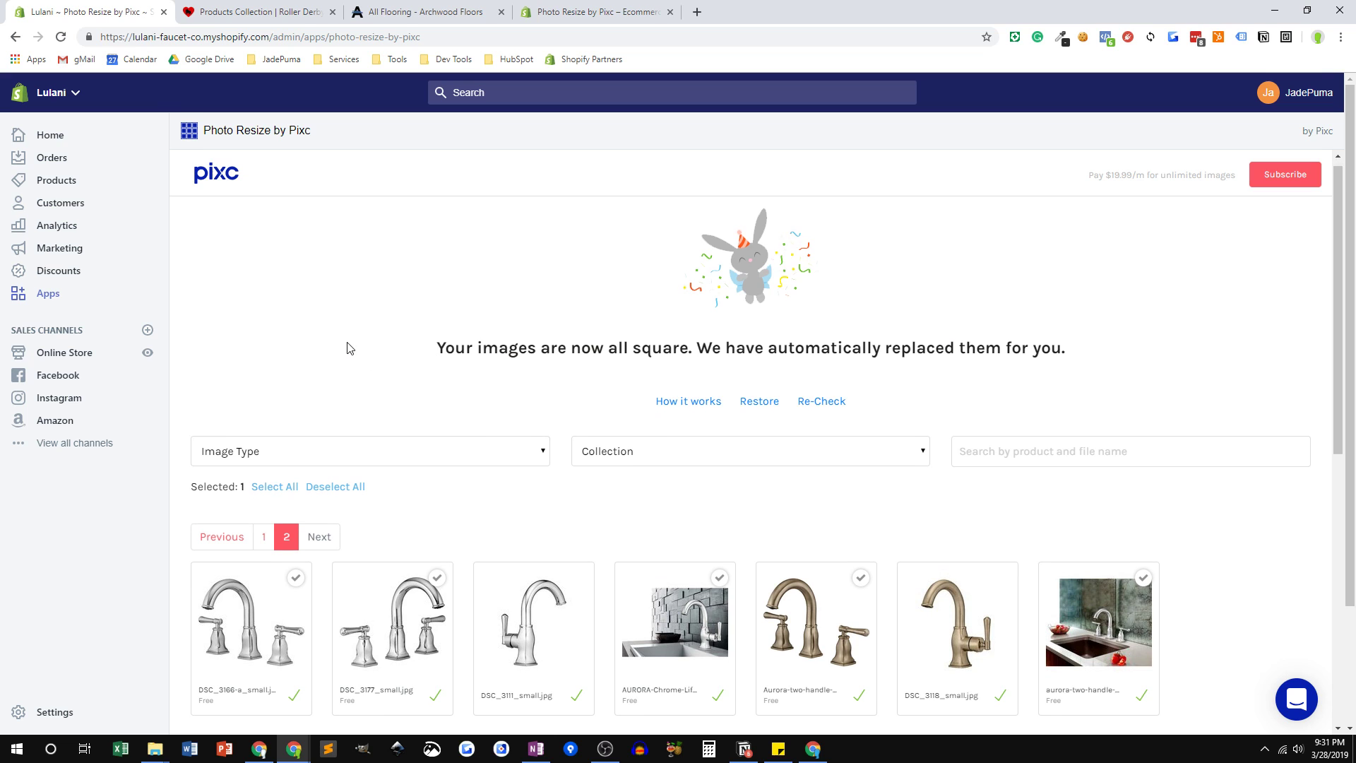
{"action": "scroll", "coordinate": [346, 348], "scroll_direction": "down", "scroll_amount": 10}
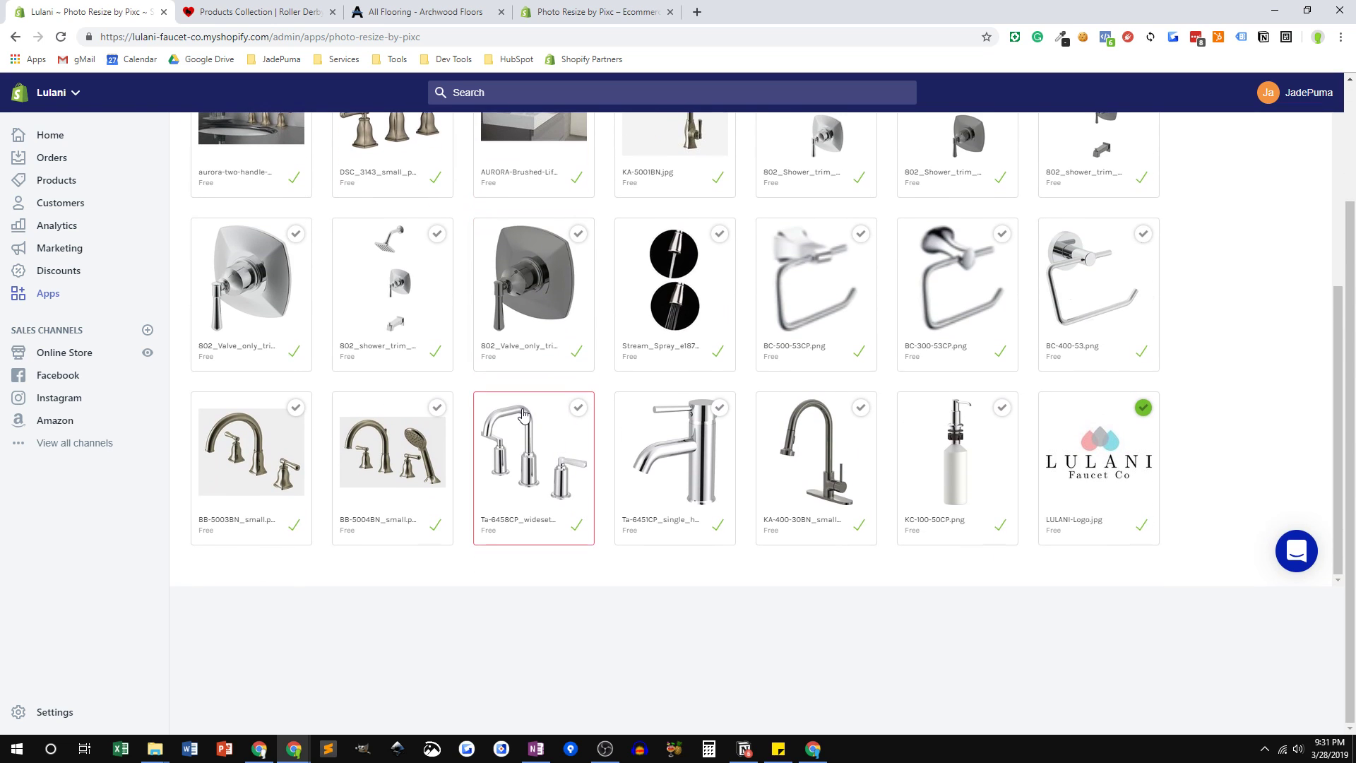
{"action": "scroll", "coordinate": [523, 416], "scroll_direction": "up", "scroll_amount": 10}
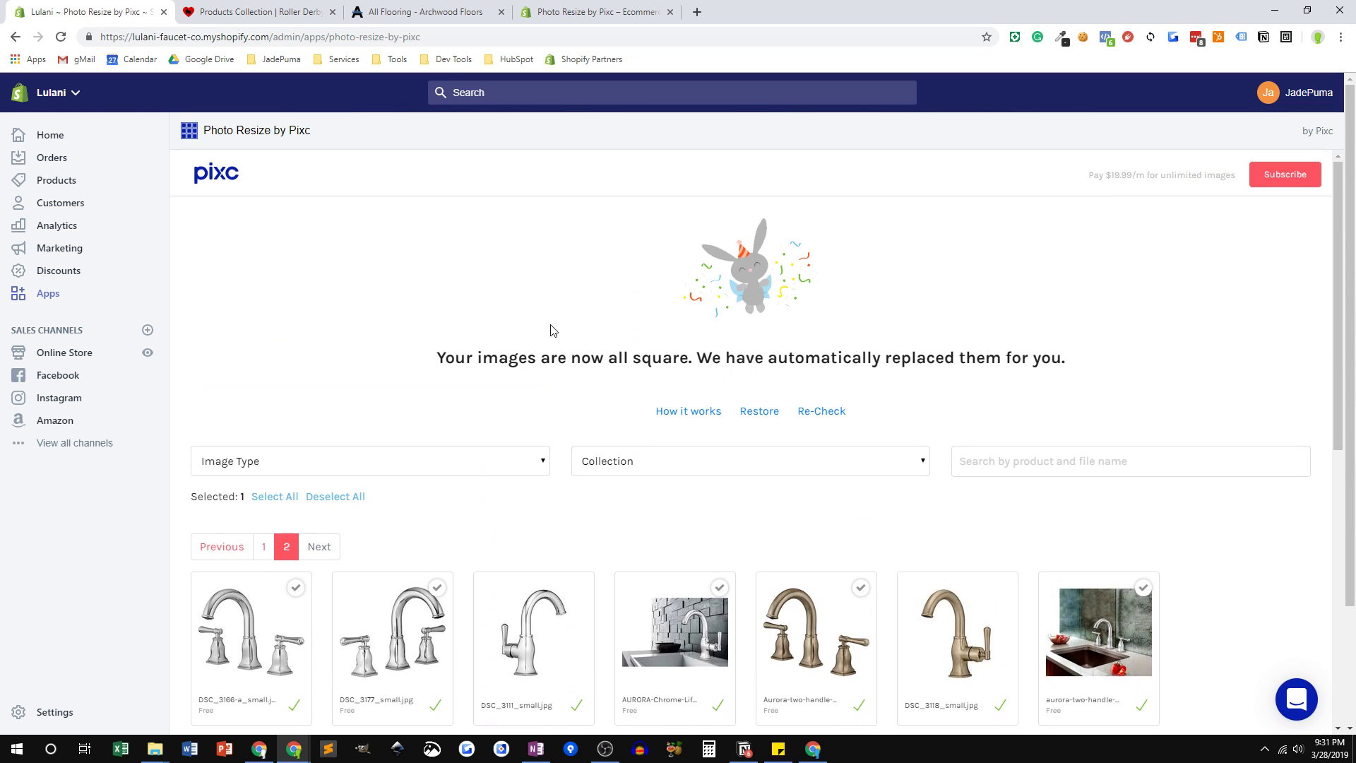